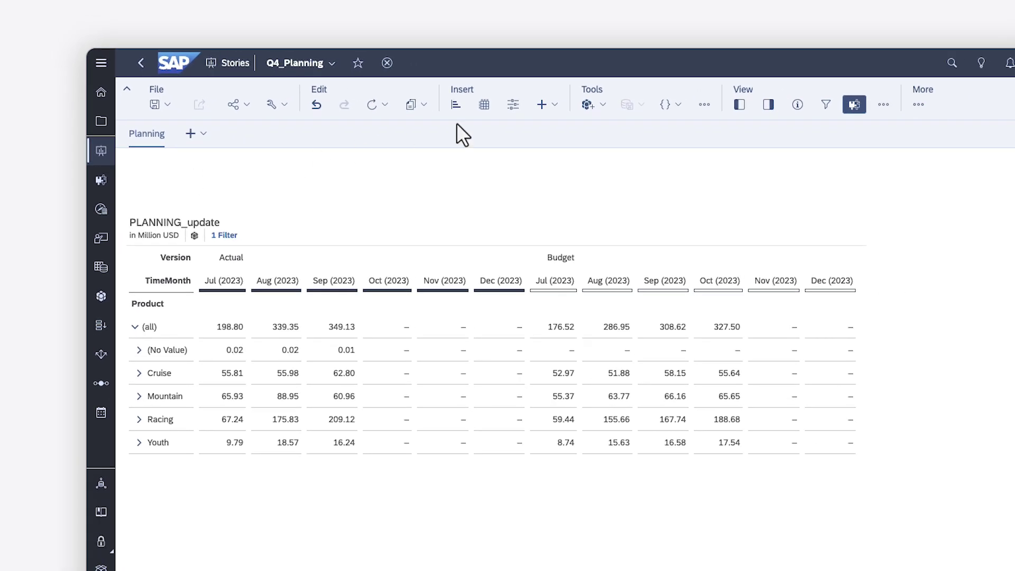
Step: Insert a Data Action Trigger from Planning Actions above the PLANNING_update table
{"action": "left_click", "coordinate": [554, 106]}
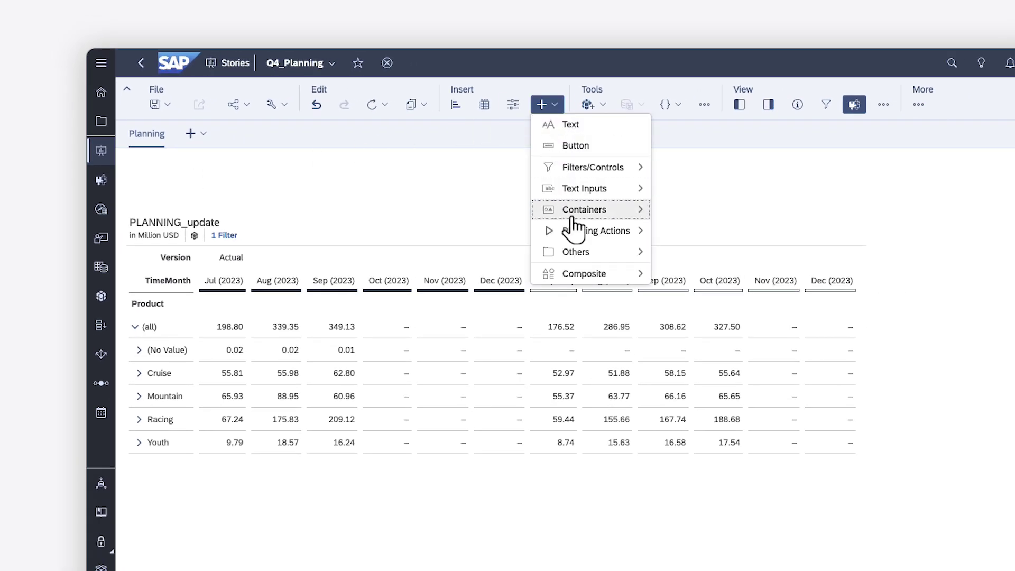
{"action": "mouse_move", "coordinate": [575, 233]}
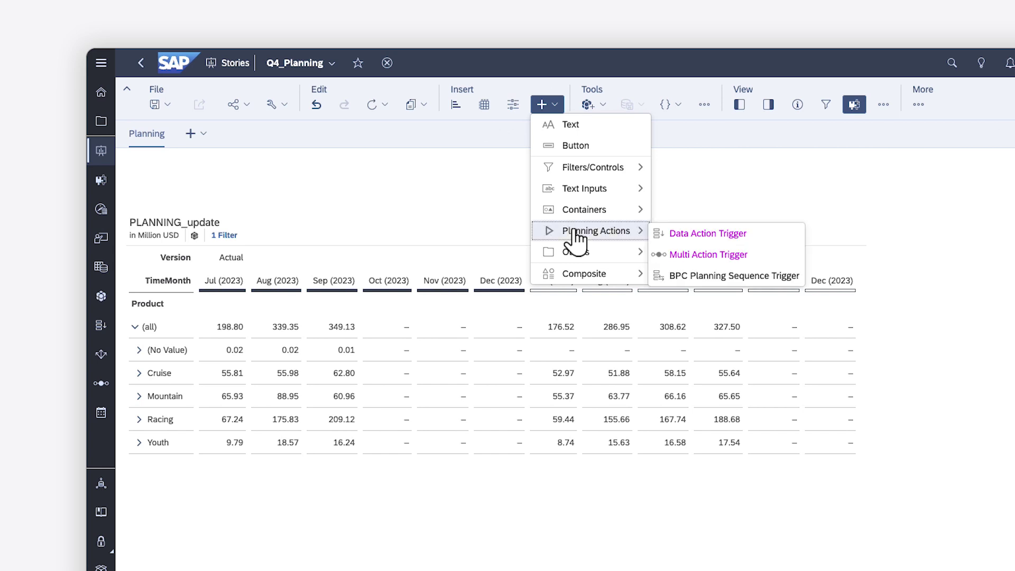
{"action": "left_click", "coordinate": [677, 234]}
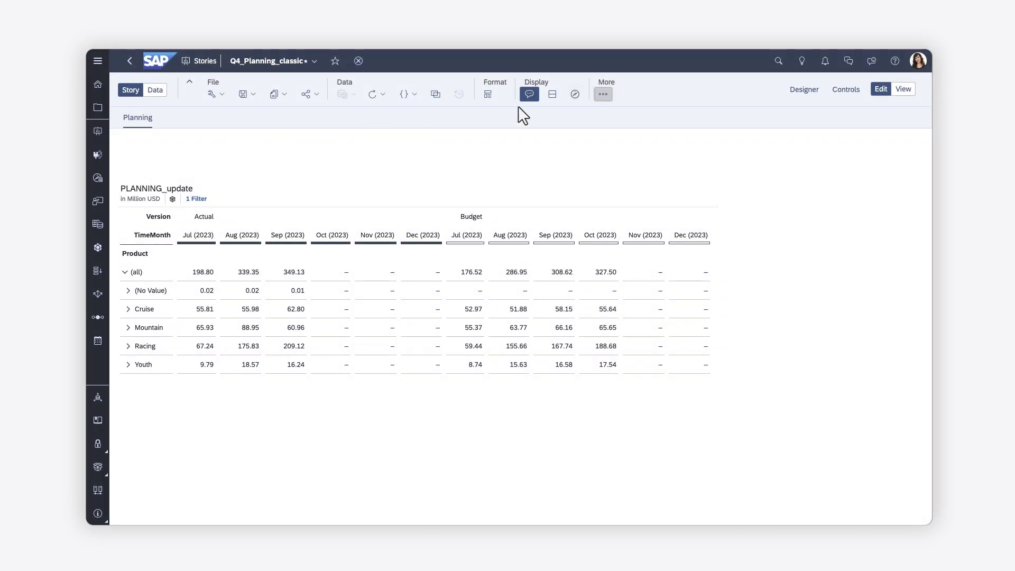
Step: Add a Planning Trigger of the Data Action Trigger type to the classic-design story
{"action": "left_click", "coordinate": [603, 96]}
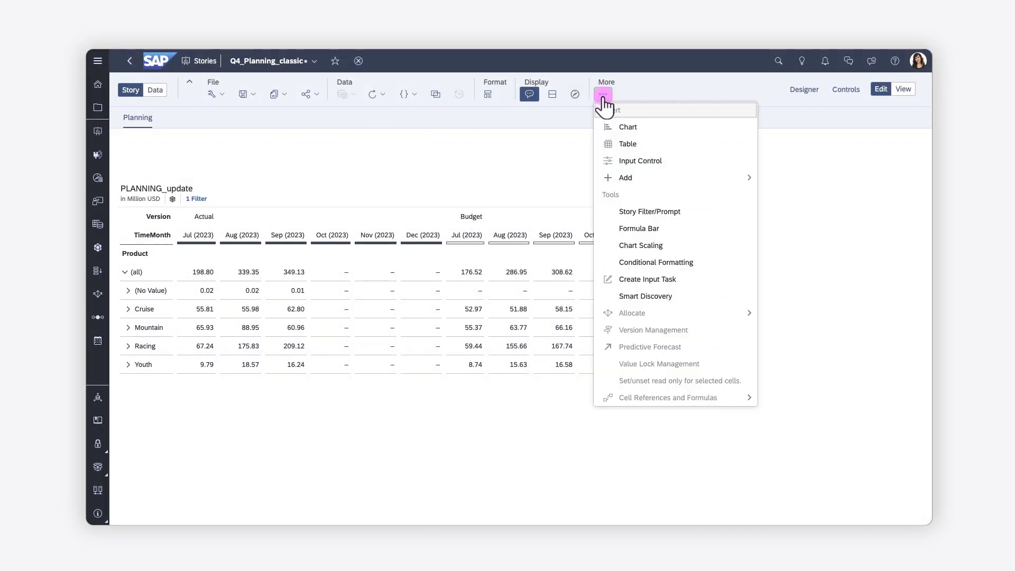
{"action": "mouse_move", "coordinate": [672, 180]}
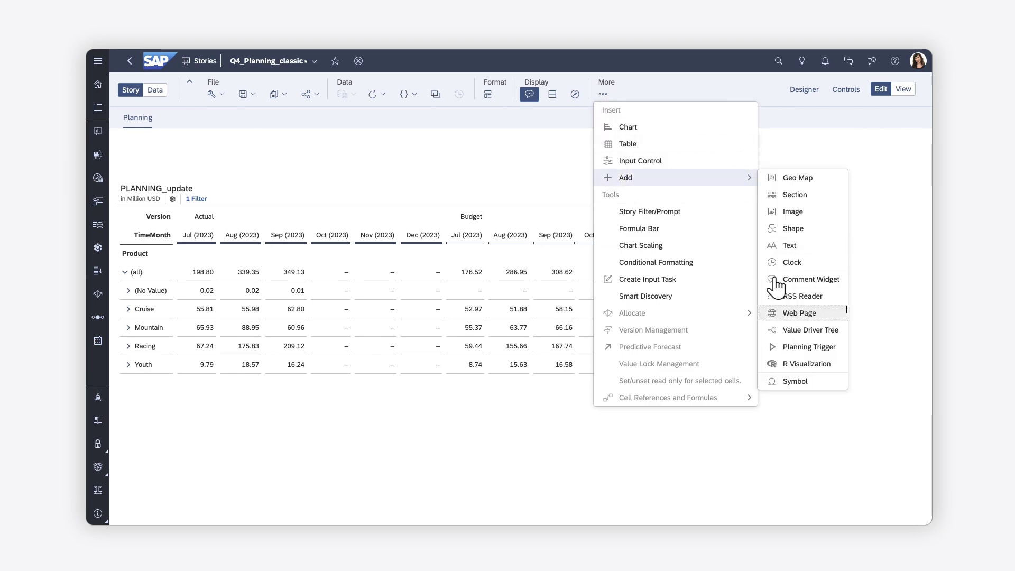
{"action": "left_click", "coordinate": [805, 347]}
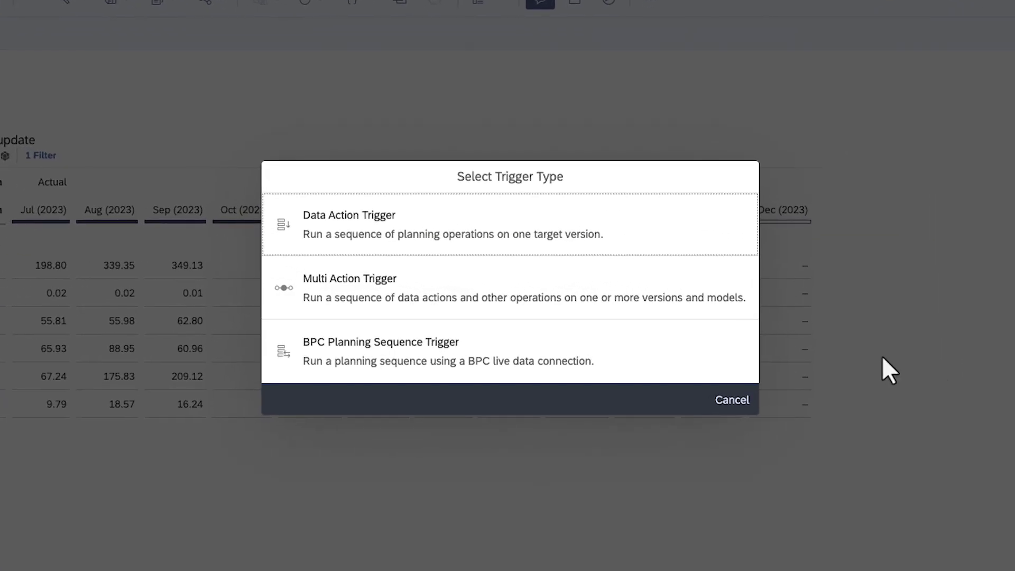
{"action": "left_click", "coordinate": [464, 227]}
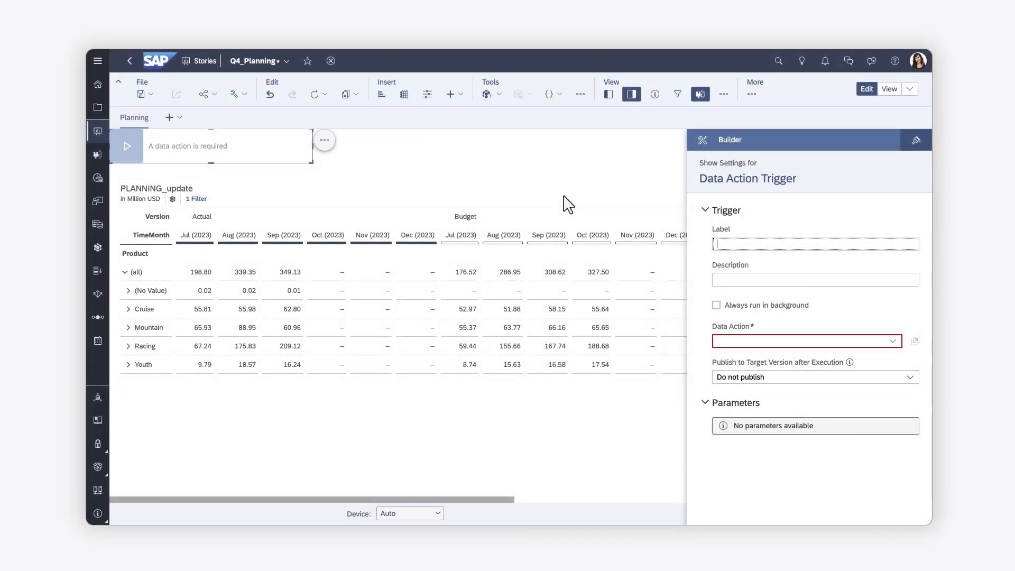
Step: Label the trigger 'Copy from Actuals' and assign it the Copy from Actuals data action
{"action": "mouse_move", "coordinate": [155, 148]}
{"action": "left_mouse_down"}
{"action": "mouse_move", "coordinate": [161, 154]}
{"action": "mouse_move", "coordinate": [154, 141]}
{"action": "left_mouse_up"}
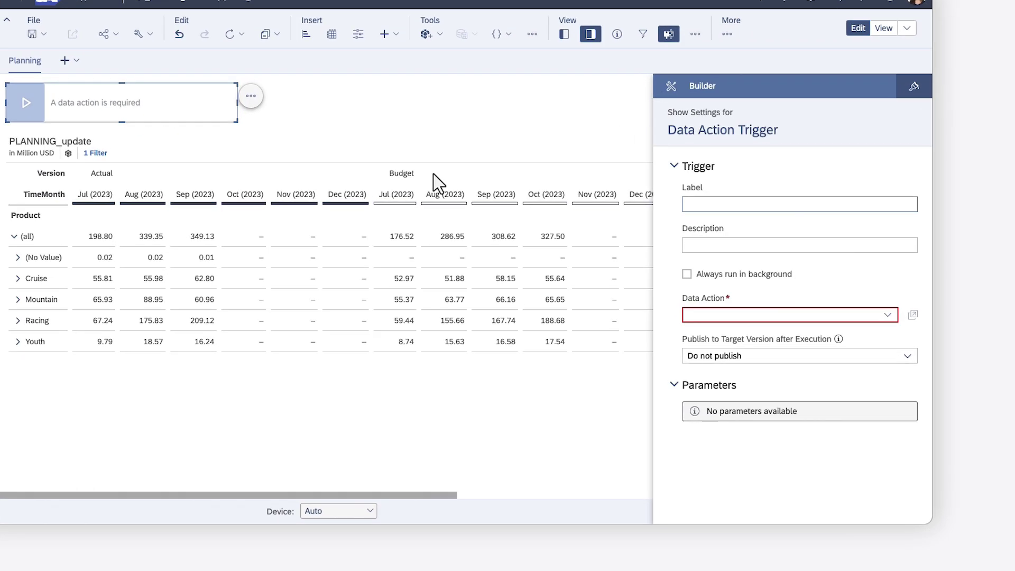
{"action": "left_click", "coordinate": [736, 244]}
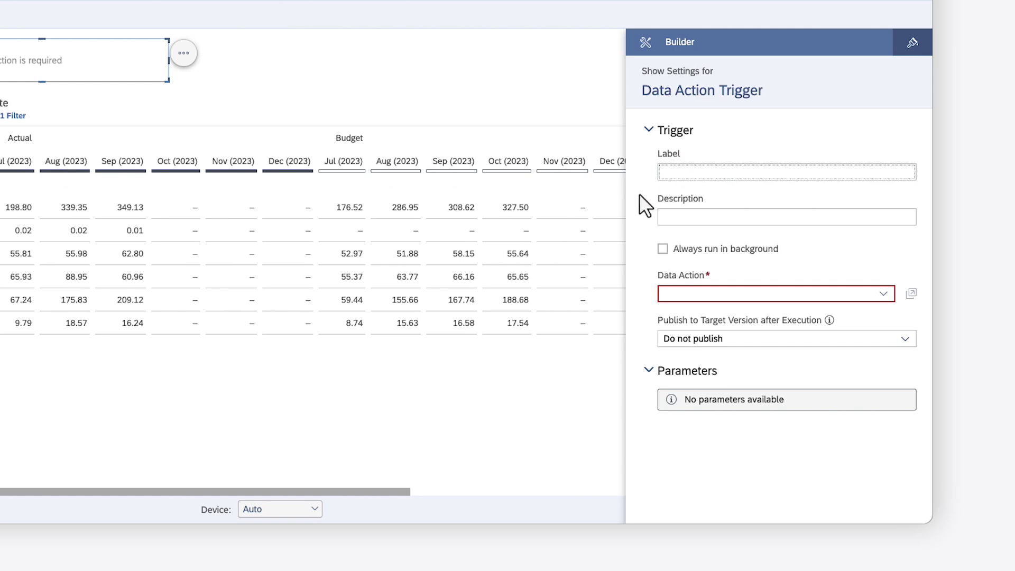
{"action": "type", "text": "Copy from Actuals"}
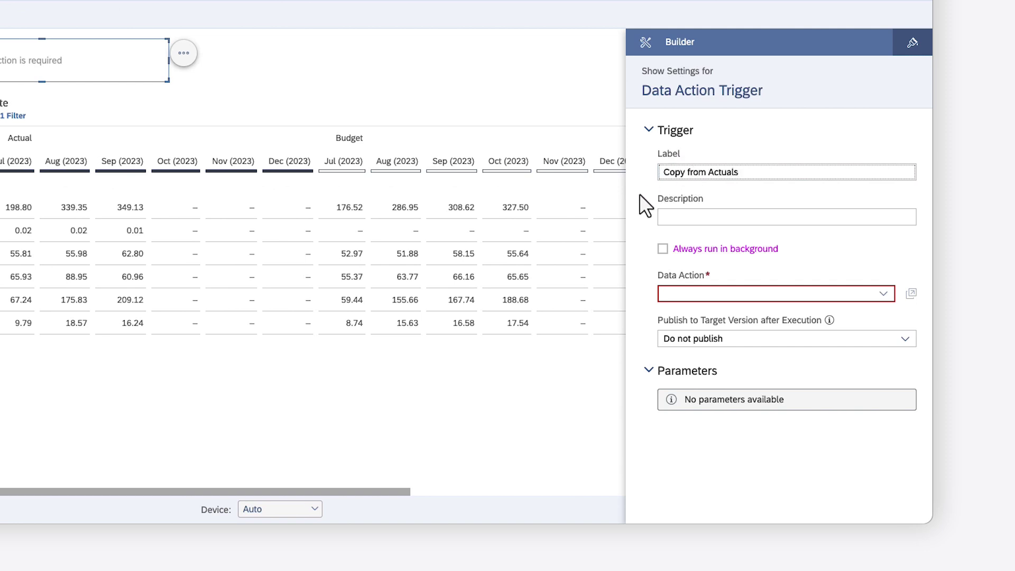
{"action": "left_click", "coordinate": [883, 293]}
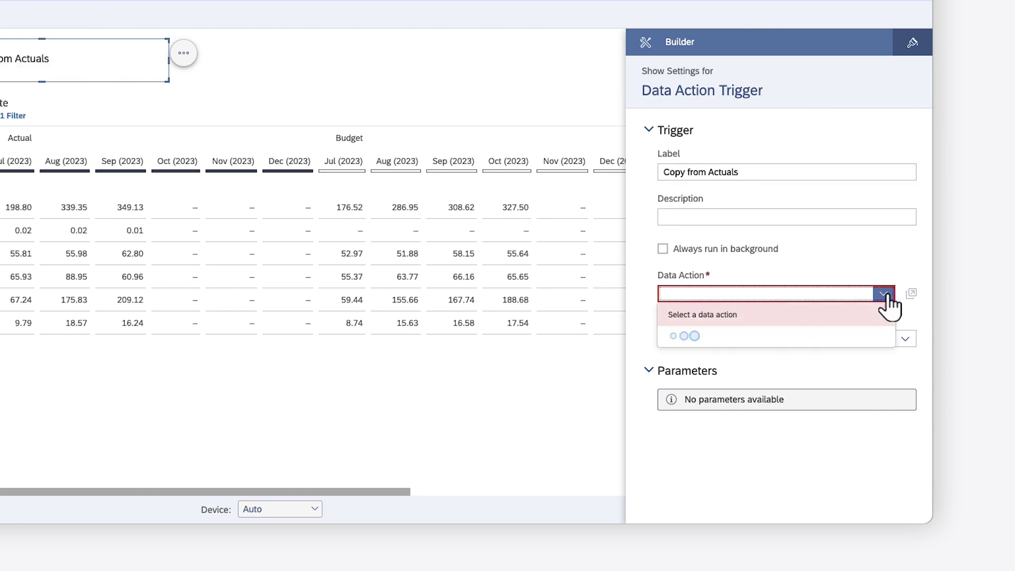
{"action": "left_click", "coordinate": [850, 367]}
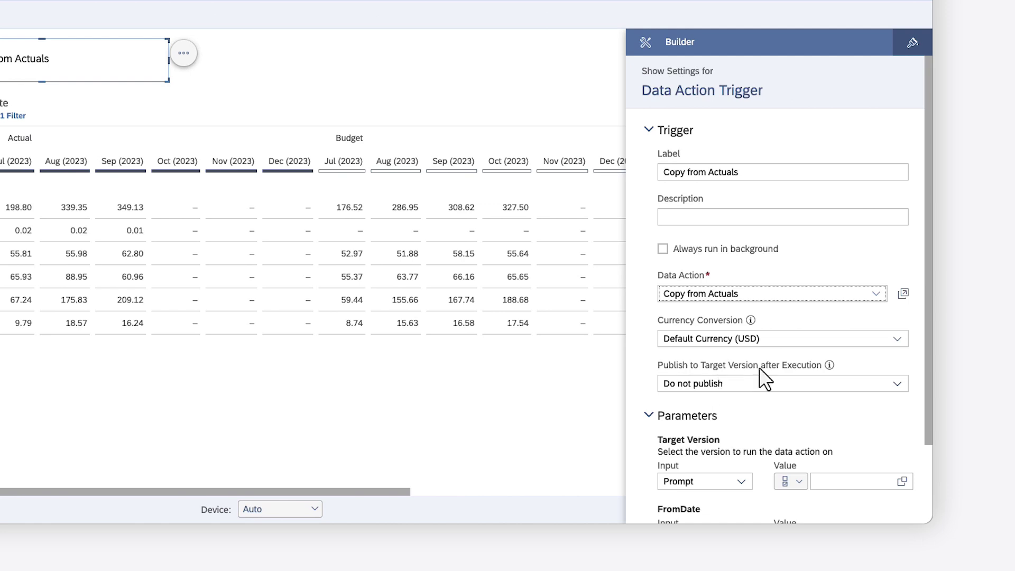
Step: Keep the Default Currency (USD) conversion and the Do not publish setting
{"action": "left_click", "coordinate": [897, 340]}
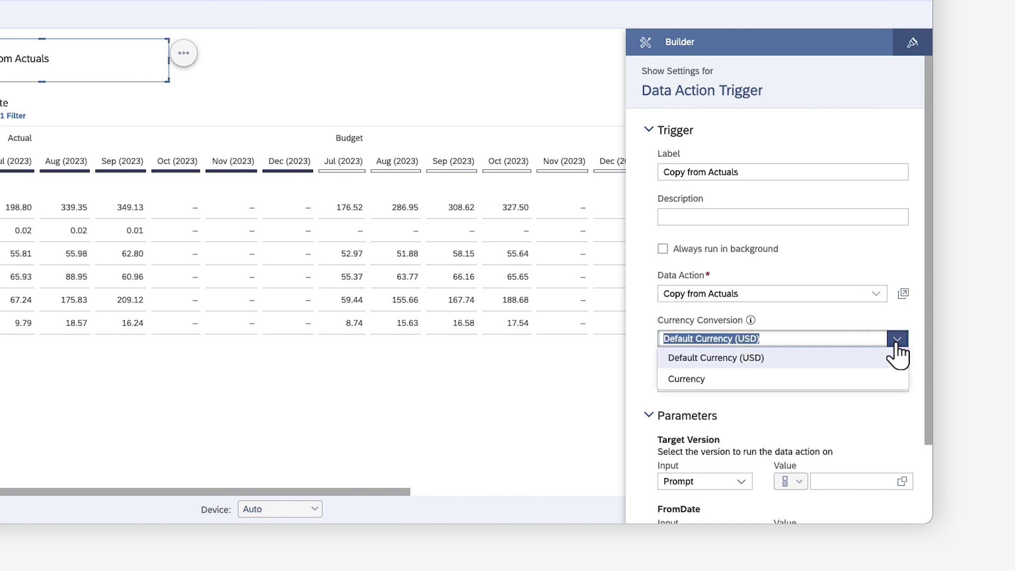
{"action": "left_click", "coordinate": [897, 341]}
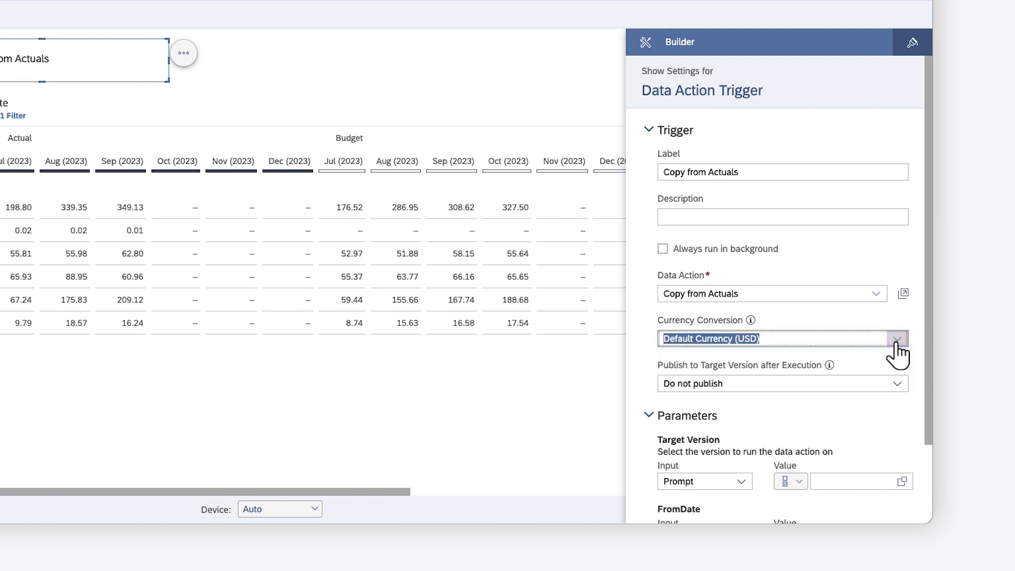
{"action": "left_click", "coordinate": [897, 384]}
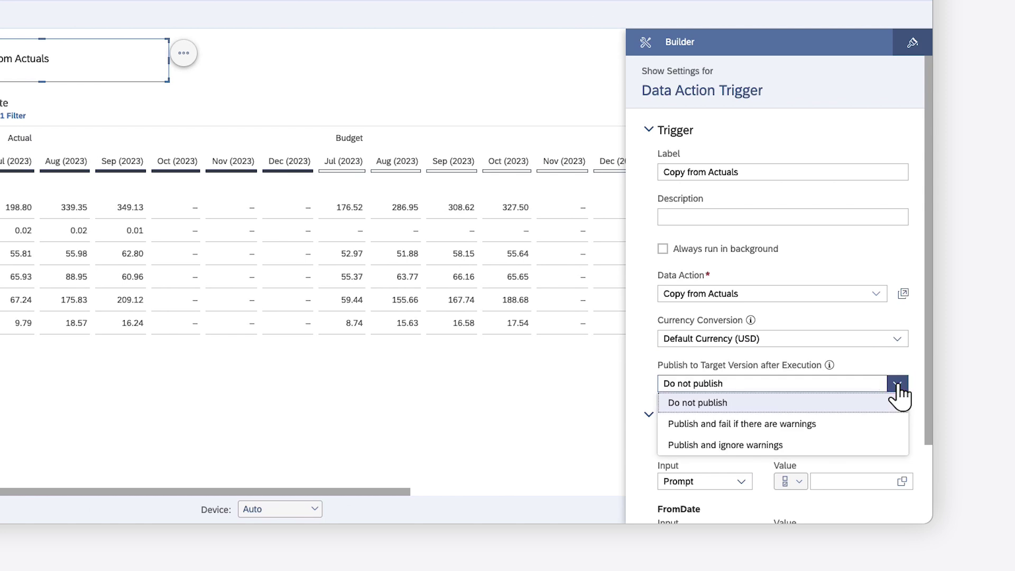
{"action": "left_click", "coordinate": [897, 385]}
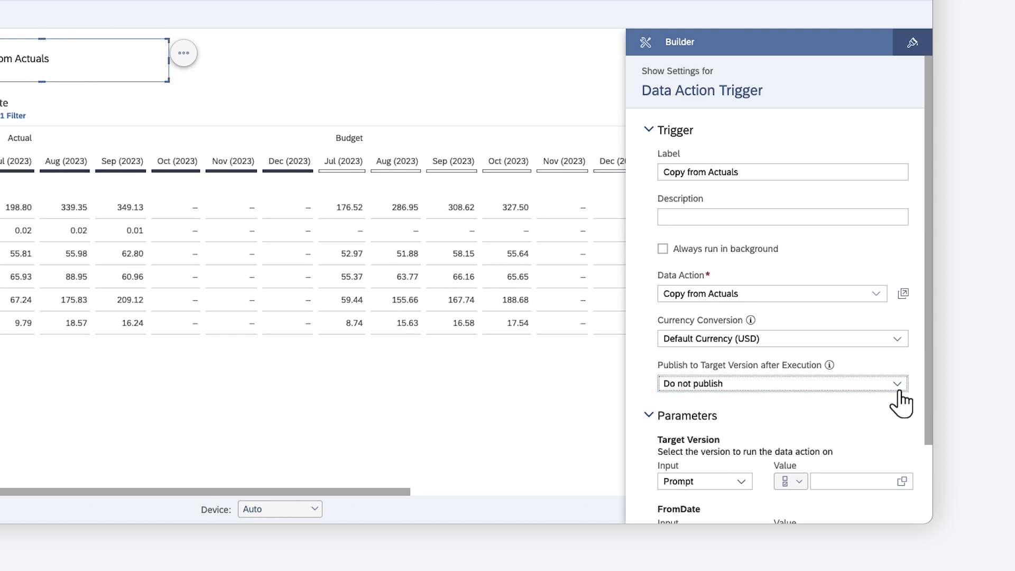
Step: Confirm the trigger's Target Version parameter stays set to Prompt
{"action": "scroll", "coordinate": [900, 407], "scroll_direction": "down", "scroll_amount": 3}
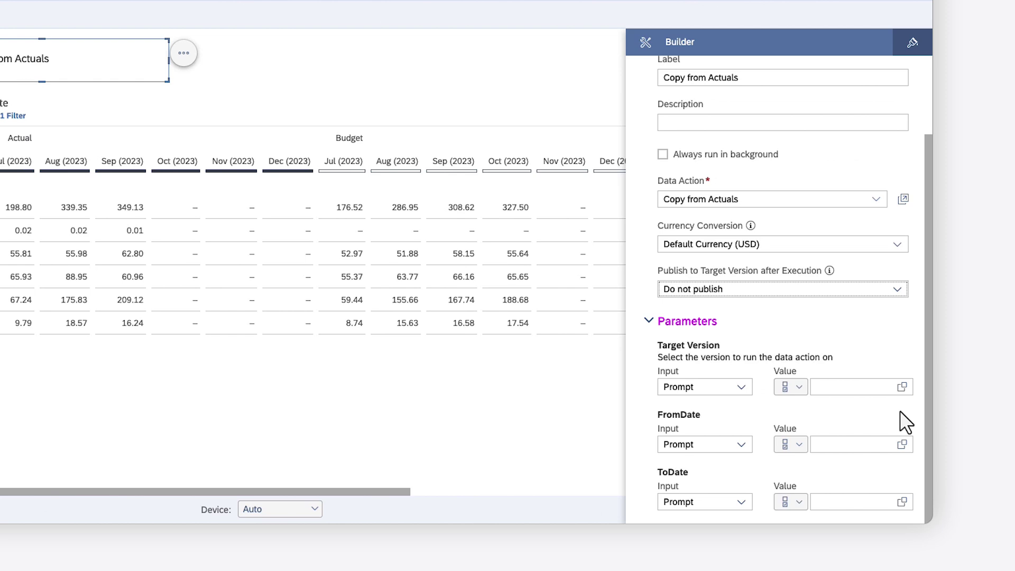
{"action": "left_click", "coordinate": [740, 386]}
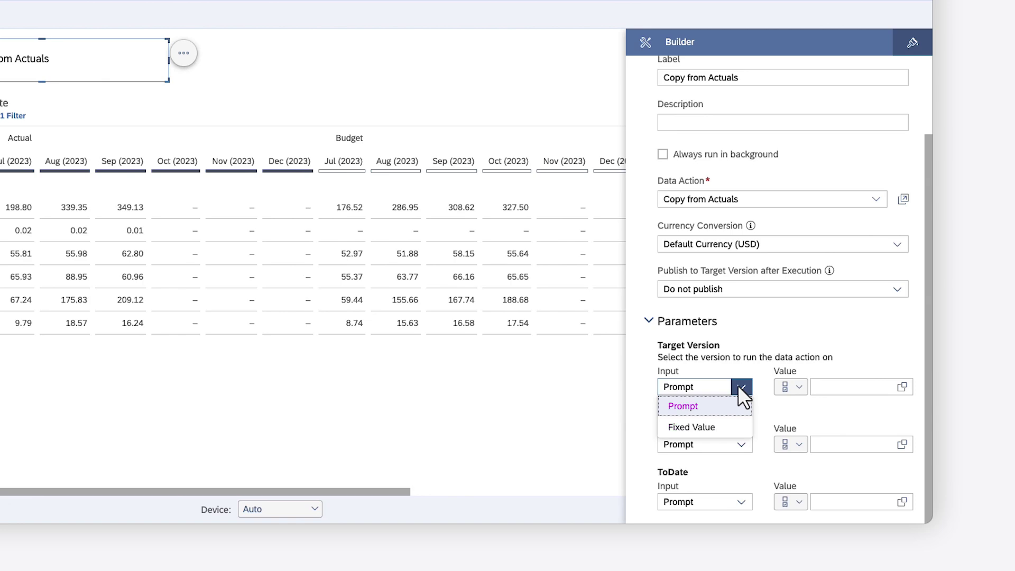
{"action": "left_click", "coordinate": [738, 386]}
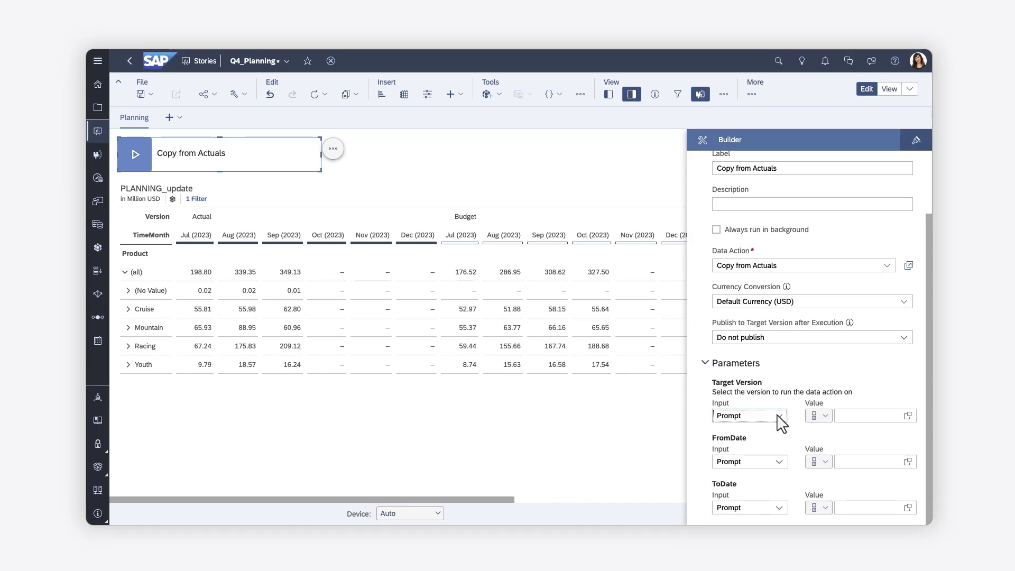
Step: Remove the Copy from Actuals trigger widget from the story
{"action": "scroll", "coordinate": [778, 422], "scroll_direction": "up", "scroll_amount": 3}
{"action": "left_click", "coordinate": [333, 148]}
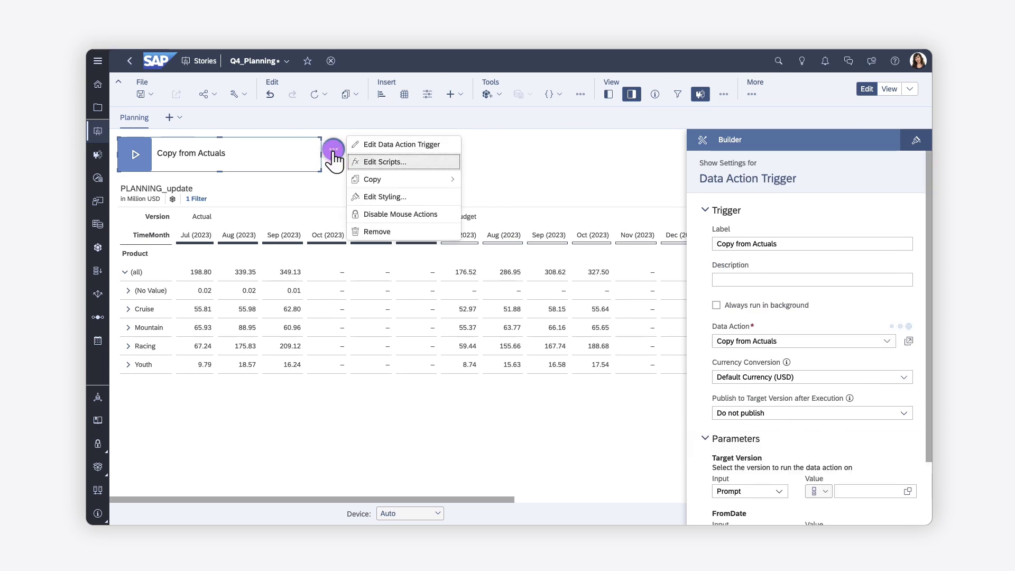
{"action": "left_click", "coordinate": [376, 232]}
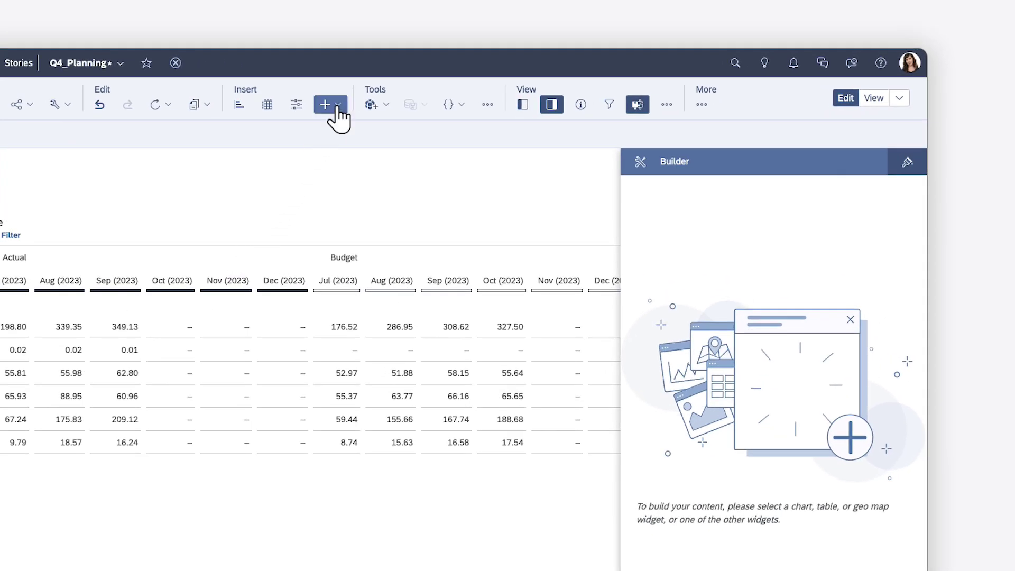
Step: Insert a Multi Action Trigger from Planning Actions into the story
{"action": "left_click", "coordinate": [337, 107]}
{"action": "mouse_move", "coordinate": [365, 233]}
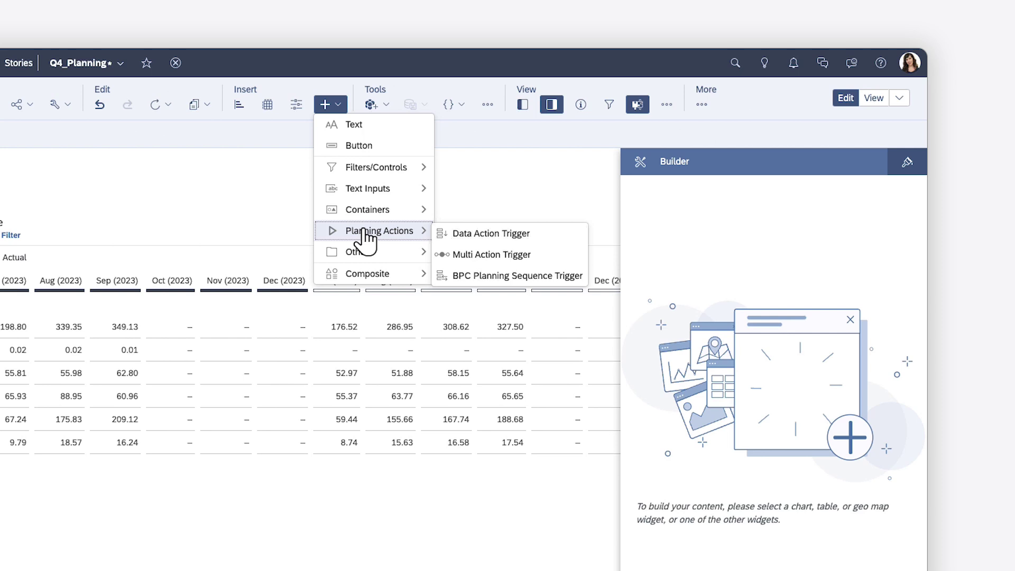
{"action": "left_click", "coordinate": [492, 254]}
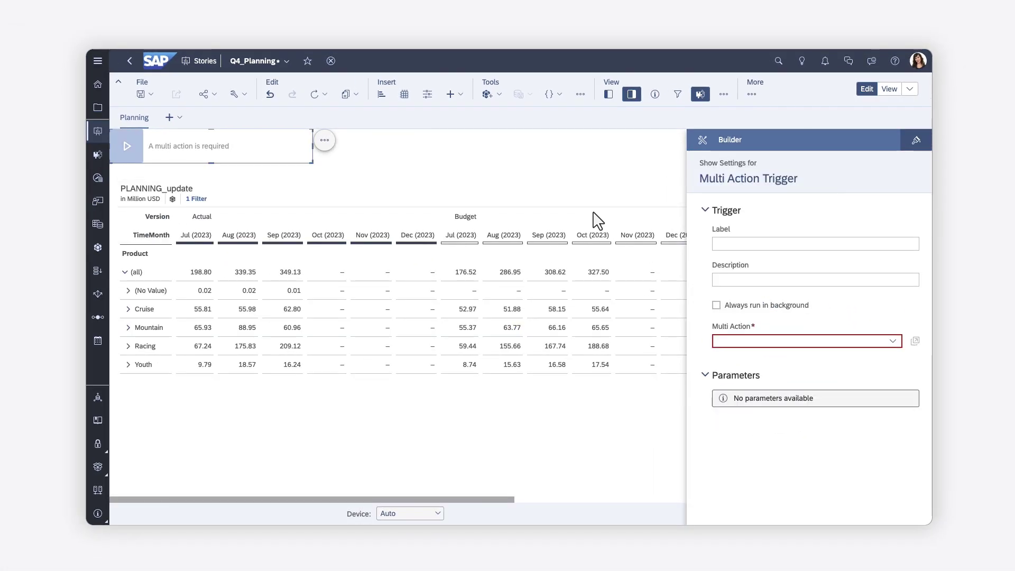
Step: Position the trigger above the table, assign the Planning Initialization multi action, and begin its label
{"action": "left_click", "coordinate": [159, 139]}
{"action": "left_click_drag", "start_coordinate": [168, 133], "coordinate": [176, 141]}
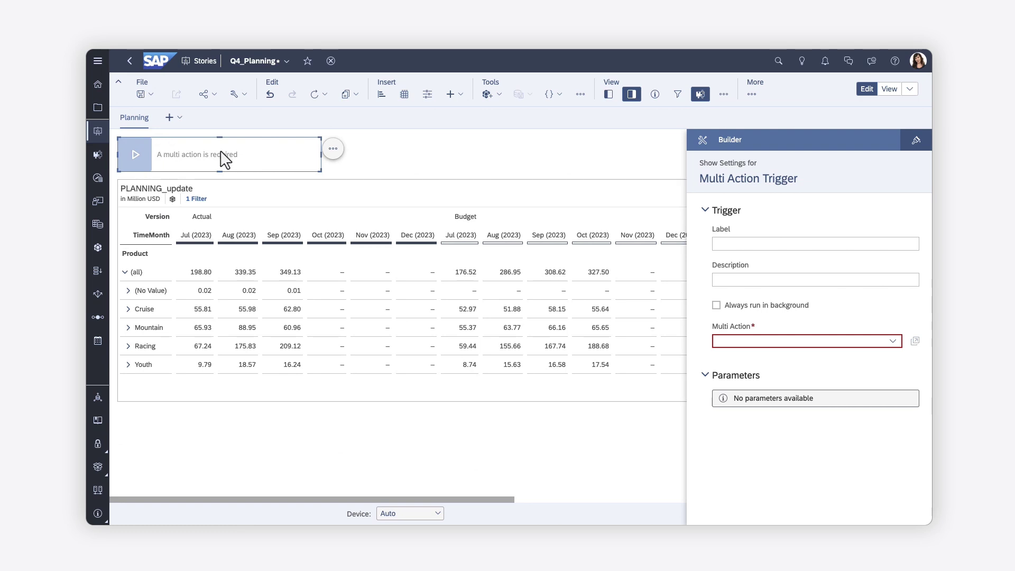
{"action": "left_click", "coordinate": [892, 340]}
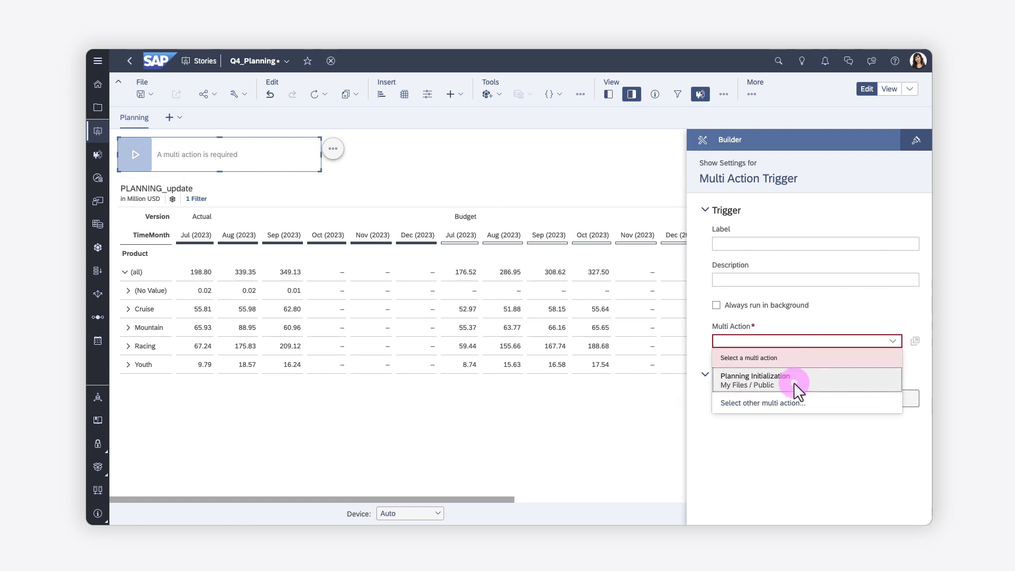
{"action": "left_click", "coordinate": [796, 387]}
{"action": "left_click", "coordinate": [719, 243]}
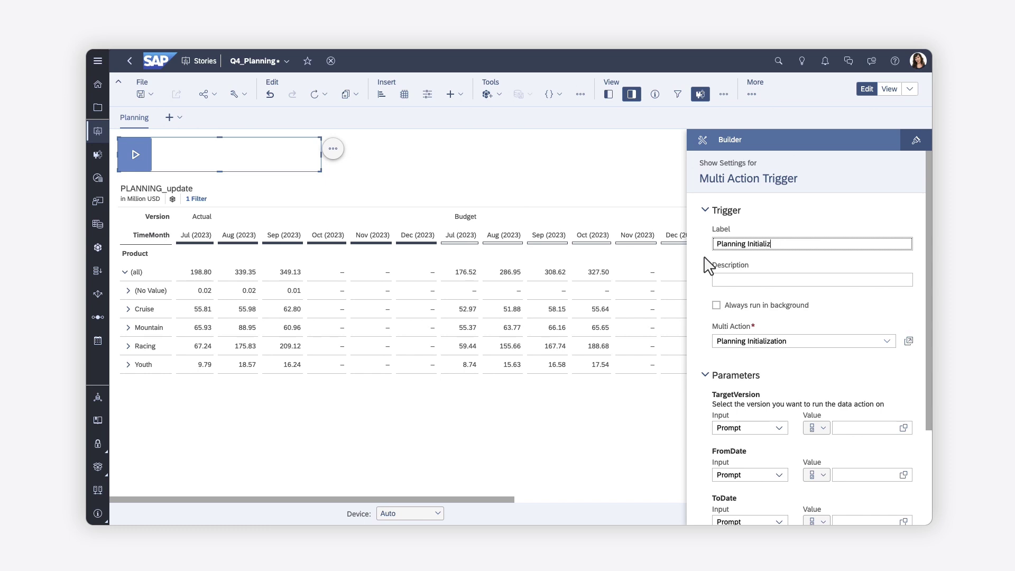
Step: Close the trigger settings panel and save the story
{"action": "left_click", "coordinate": [631, 95]}
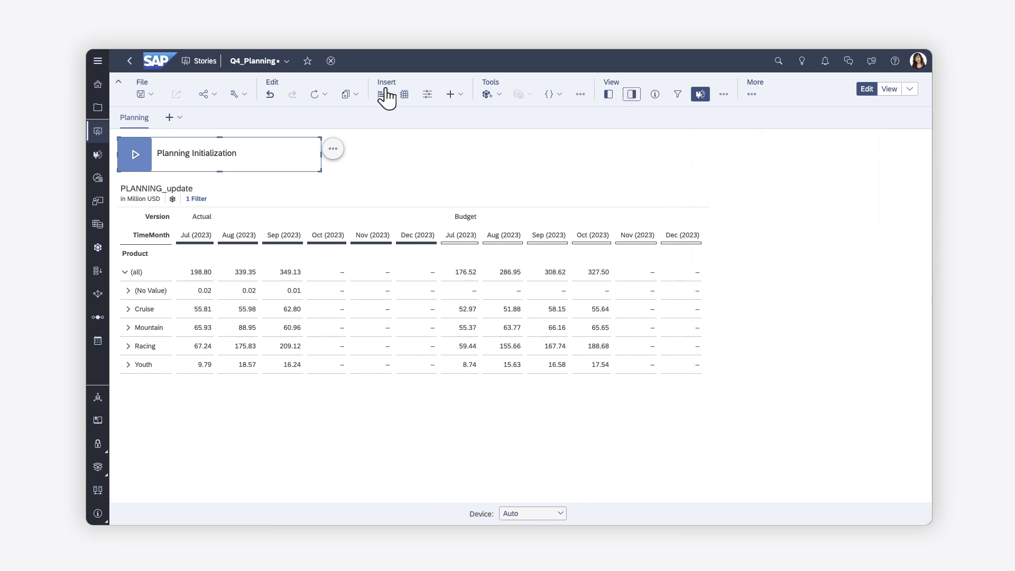
{"action": "left_click", "coordinate": [152, 95]}
{"action": "left_click", "coordinate": [145, 106]}
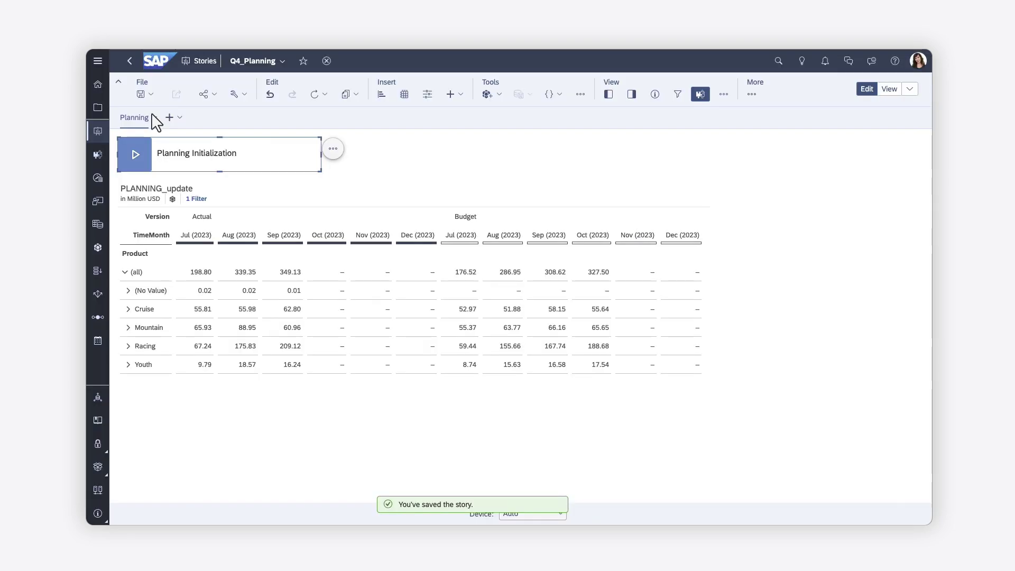
Step: Run the Planning Initialization multi action with public.Budget as the TargetVersion
{"action": "left_click", "coordinate": [132, 157]}
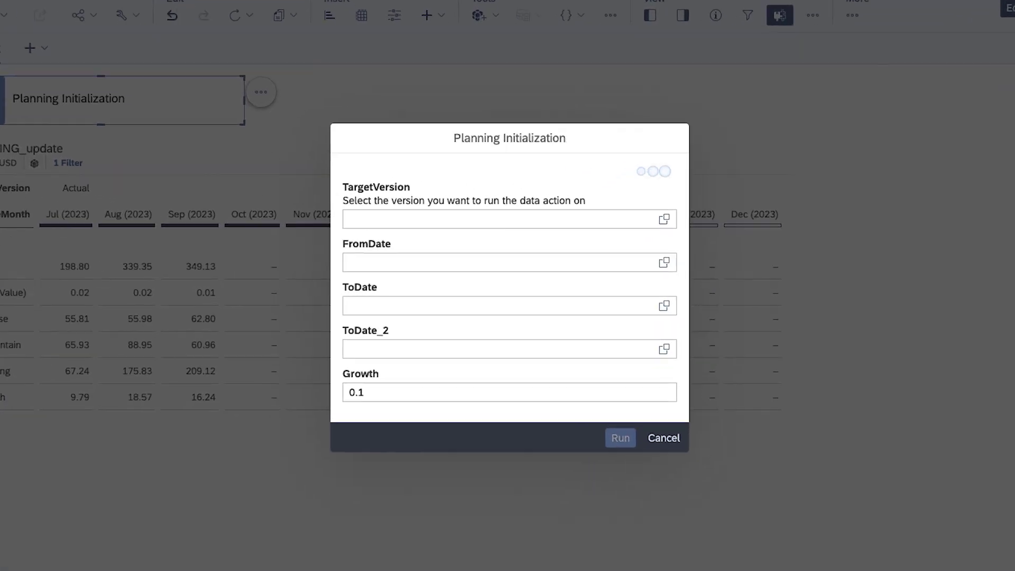
{"action": "left_click", "coordinate": [664, 219]}
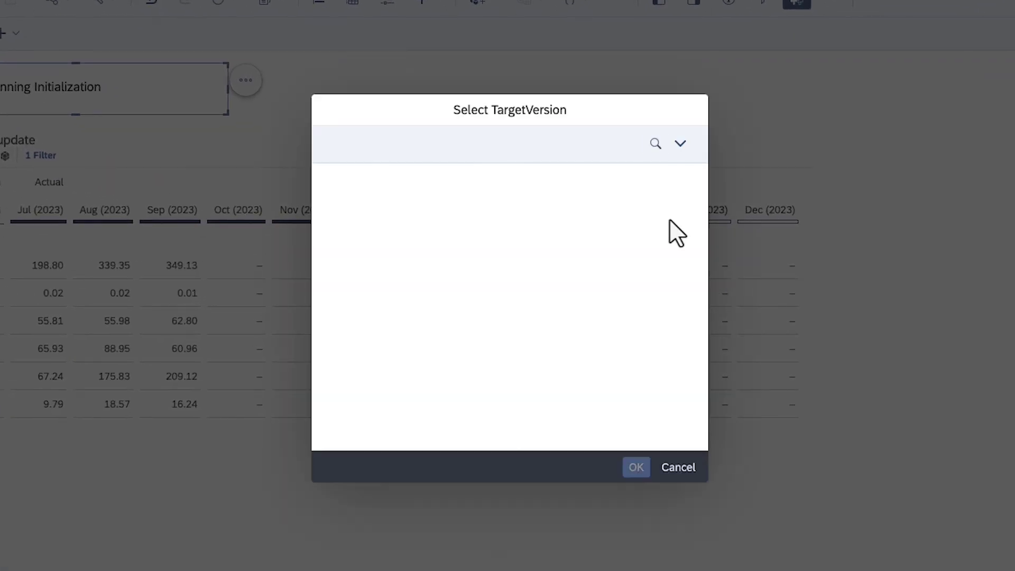
{"action": "left_click", "coordinate": [342, 215]}
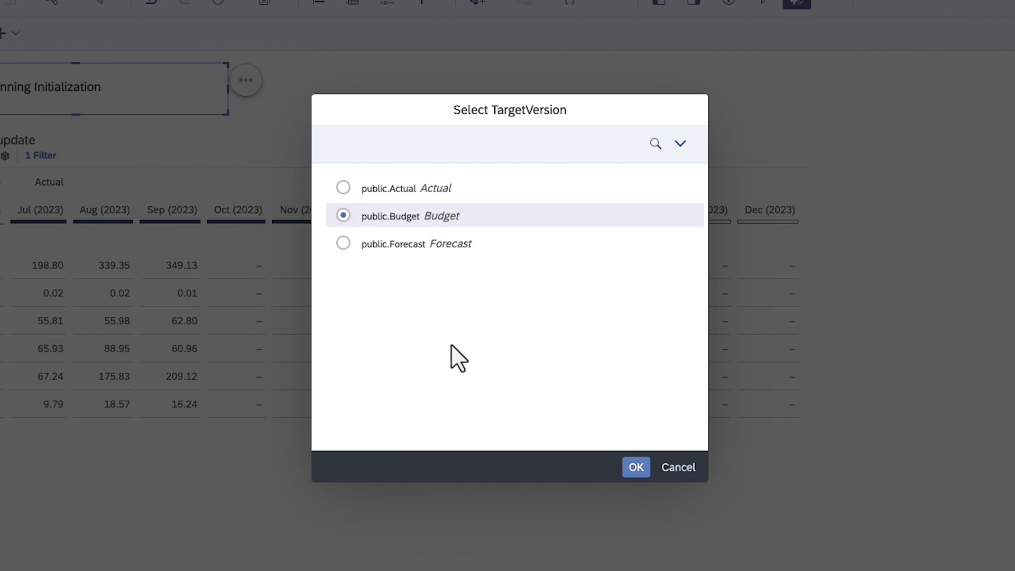
{"action": "left_click", "coordinate": [636, 467]}
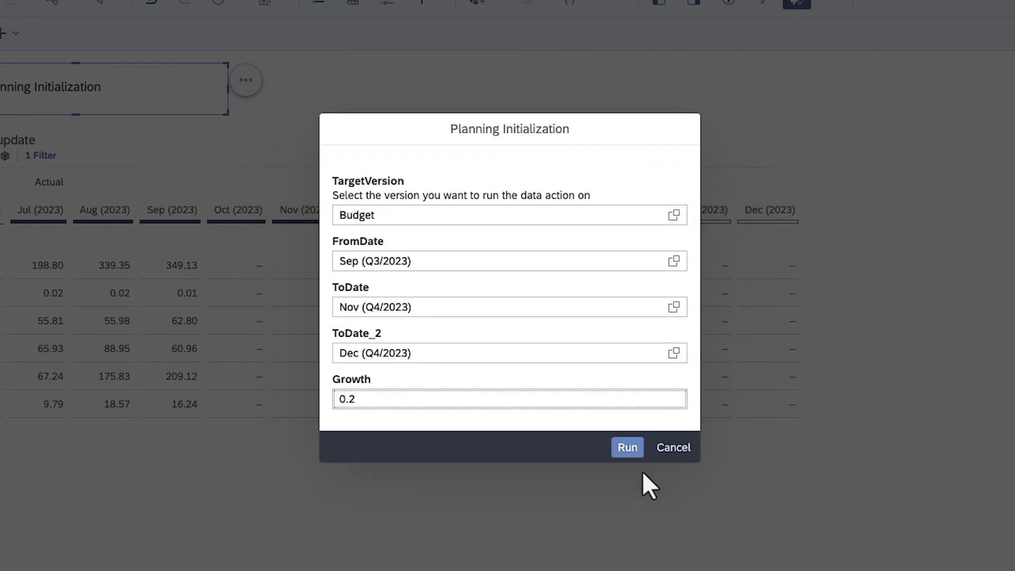
{"action": "left_click", "coordinate": [632, 448]}
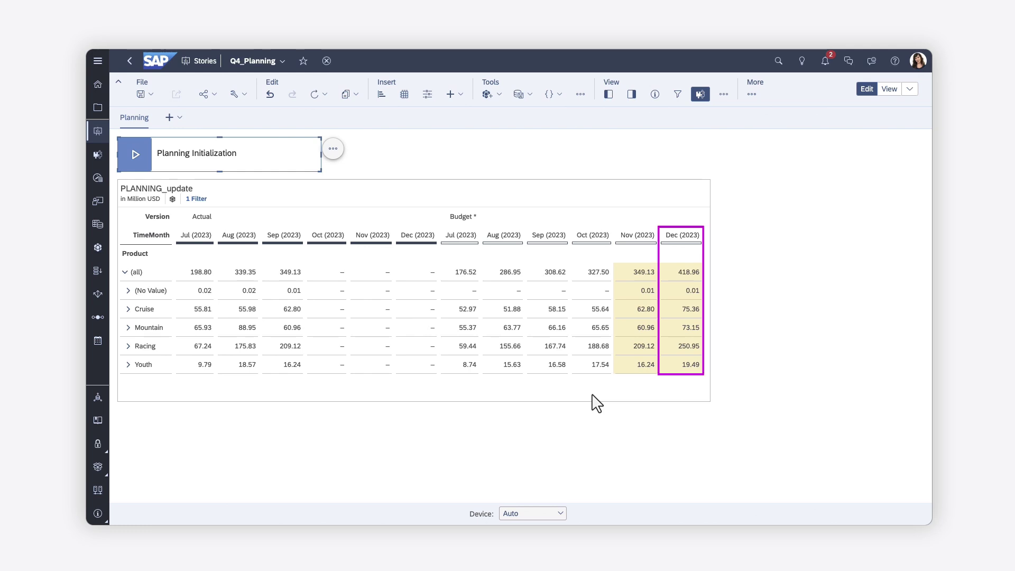
{"action": "left_click", "coordinate": [592, 395]}
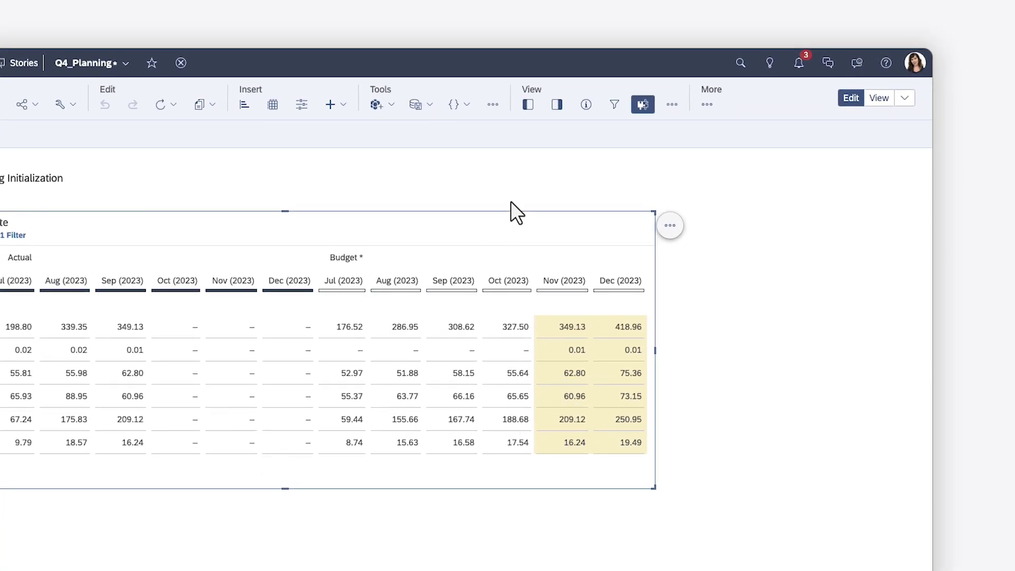
{"action": "left_click", "coordinate": [491, 106]}
{"action": "left_click", "coordinate": [540, 252]}
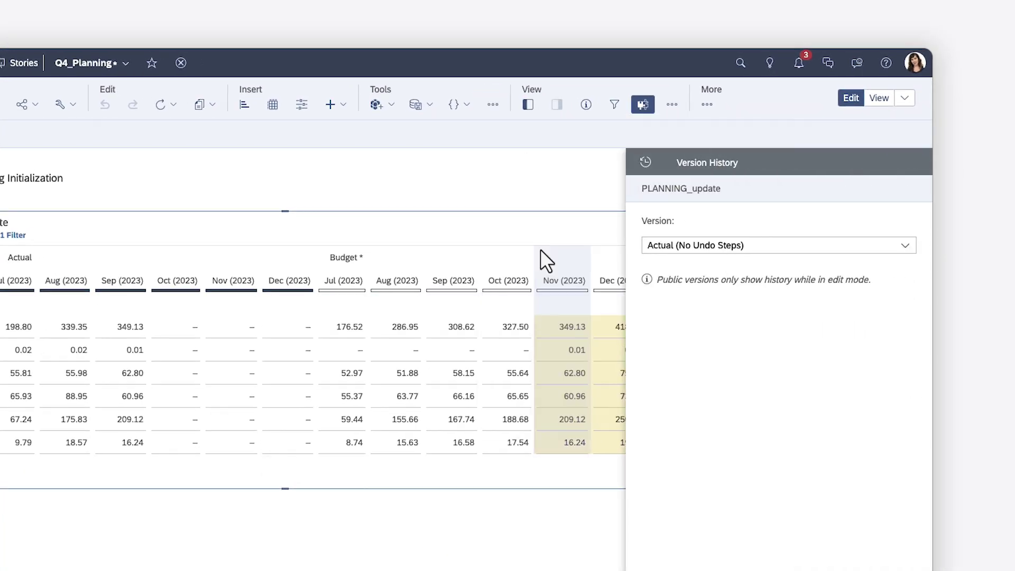
{"action": "left_click", "coordinate": [906, 247]}
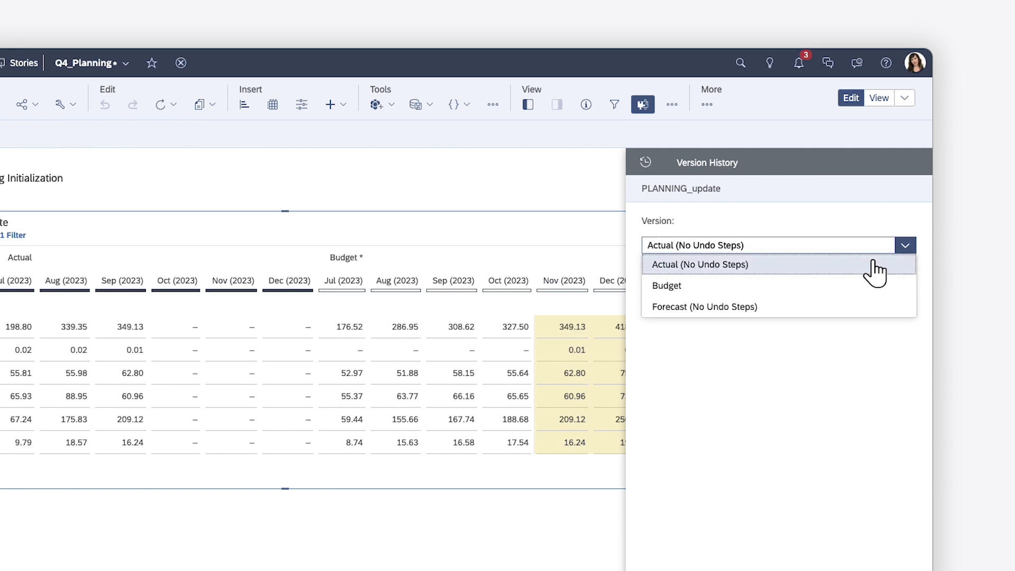
{"action": "left_click", "coordinate": [693, 287]}
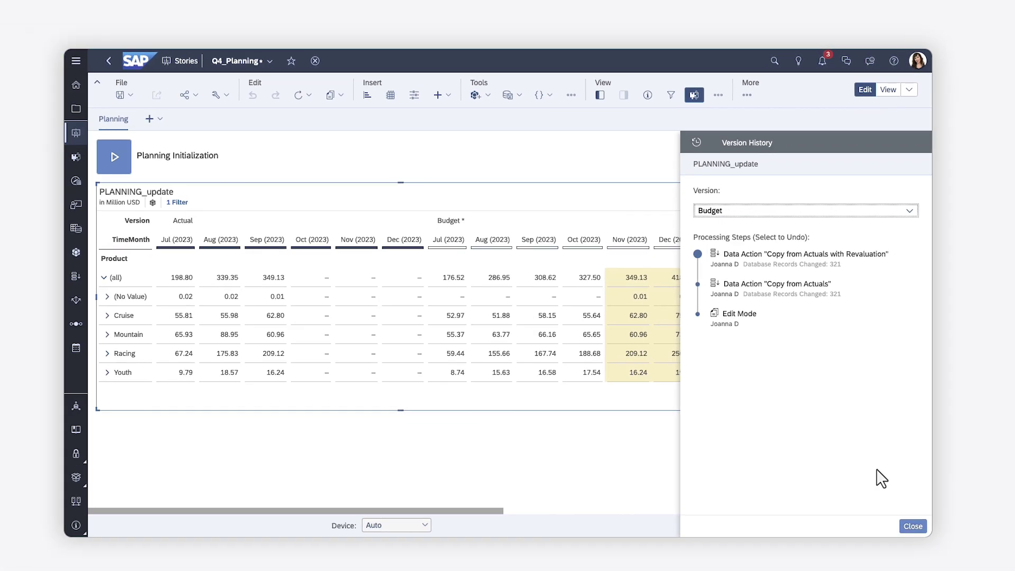
{"action": "left_click", "coordinate": [910, 570]}
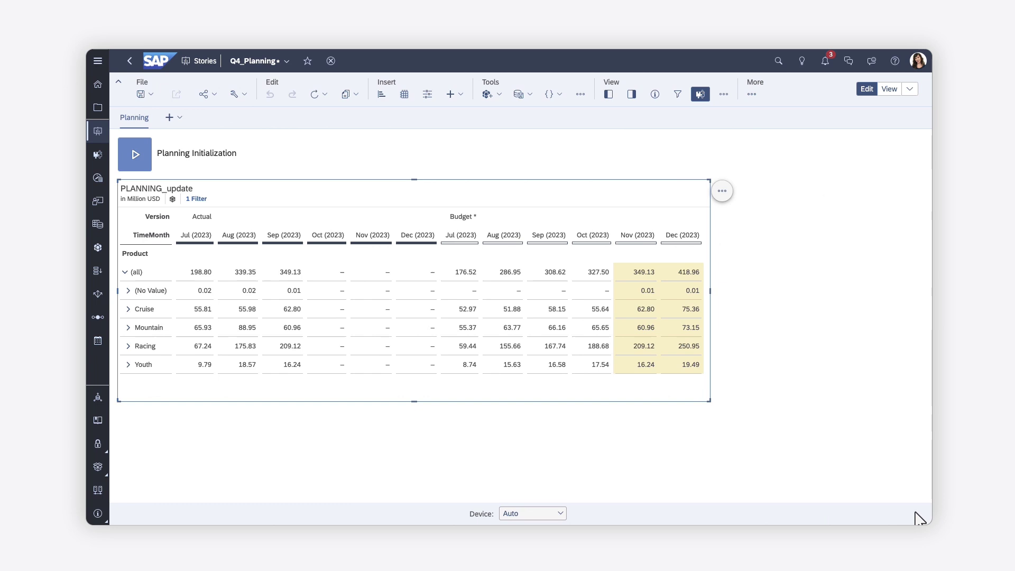
Step: In the Outline's Scripting section, create a Multi Actions object linked to Planning Initialization
{"action": "left_click", "coordinate": [608, 94]}
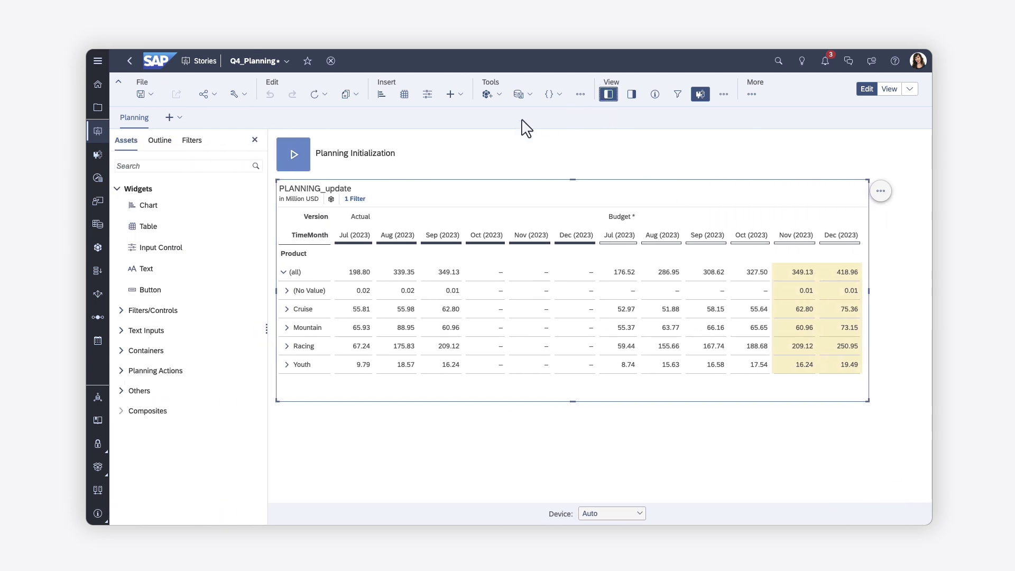
{"action": "left_click", "coordinate": [157, 140]}
{"action": "left_click", "coordinate": [252, 340]}
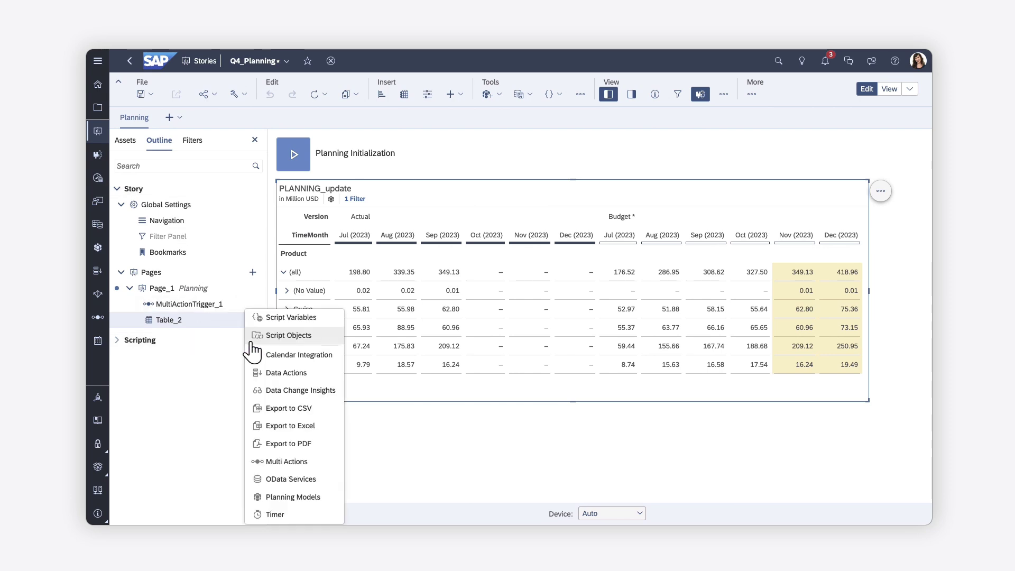
{"action": "left_click", "coordinate": [287, 462]}
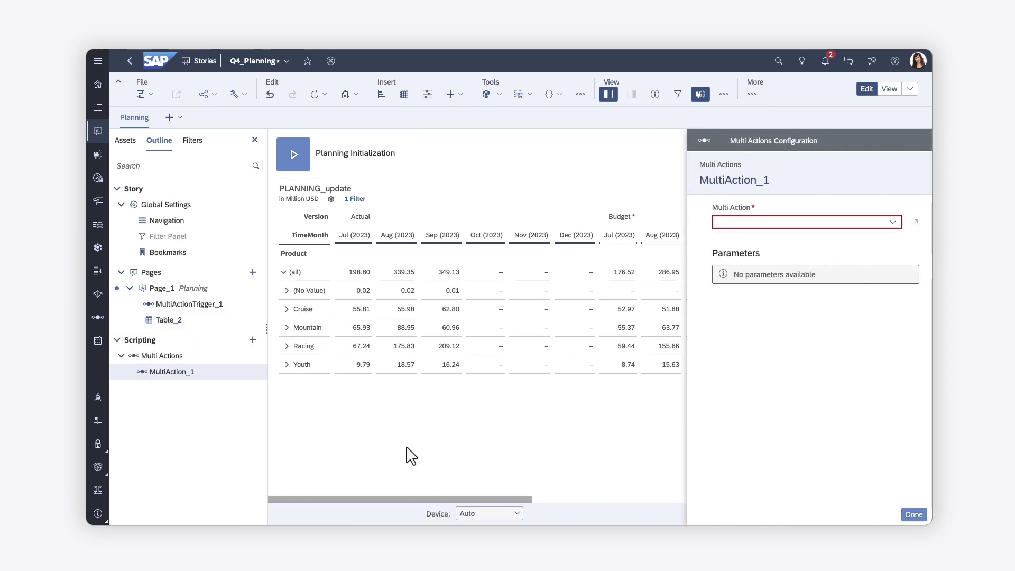
{"action": "left_click", "coordinate": [892, 223]}
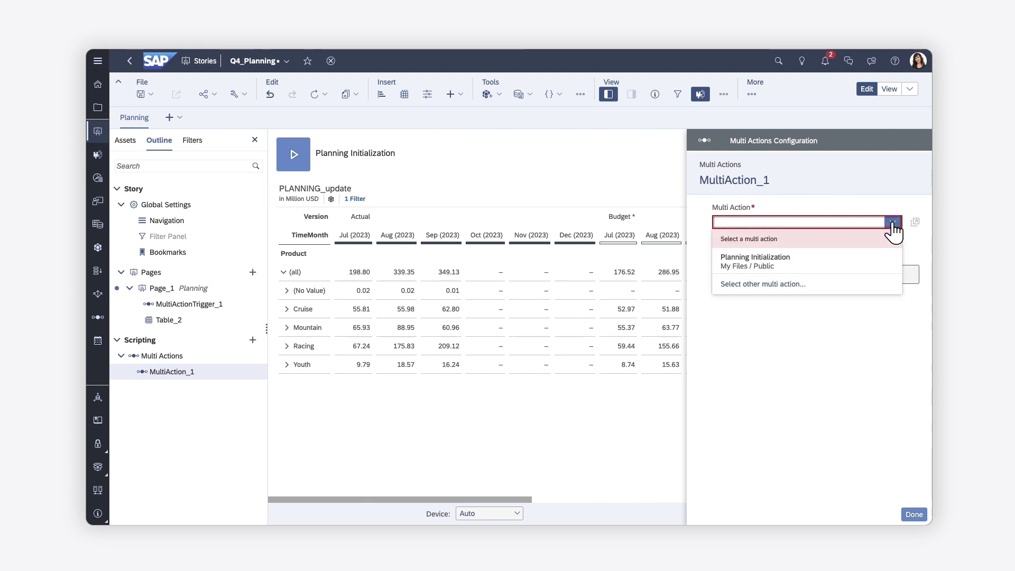
{"action": "left_click", "coordinate": [805, 261]}
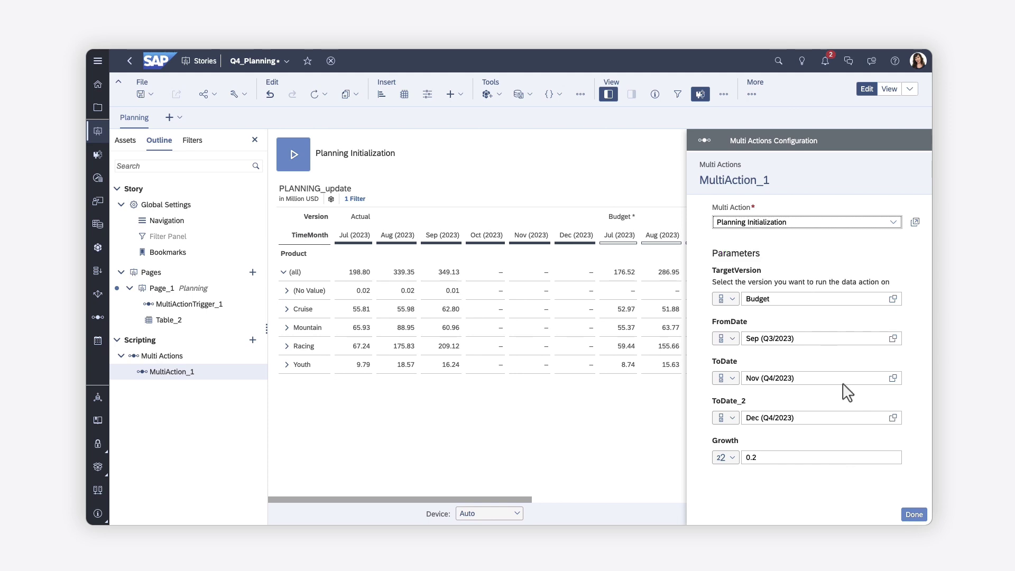
{"action": "left_click", "coordinate": [914, 514]}
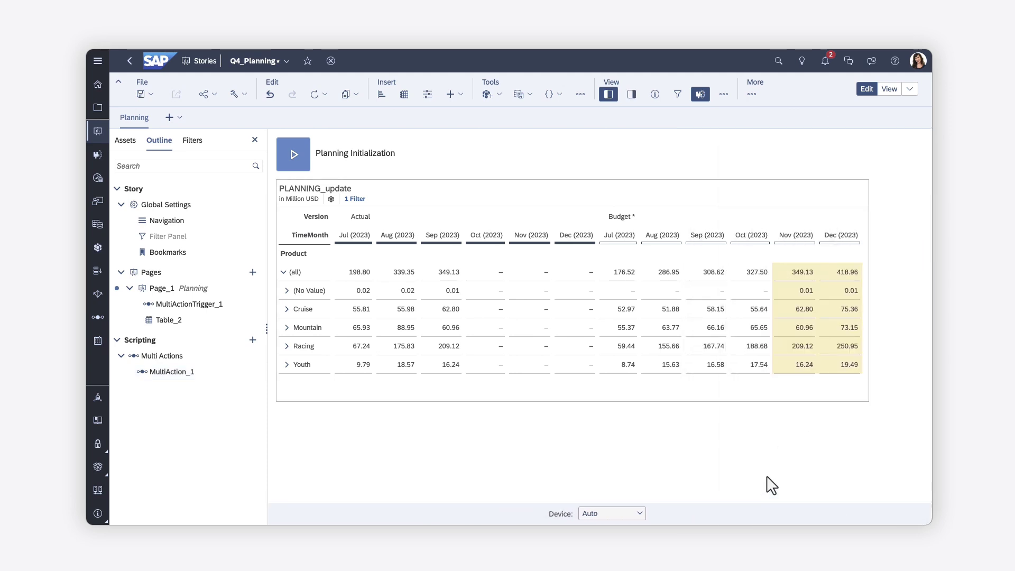
Step: Paste MultiAction_1.execute(); into Page_1's onInitialization script, then head to the Calendar
{"action": "left_click", "coordinate": [253, 289]}
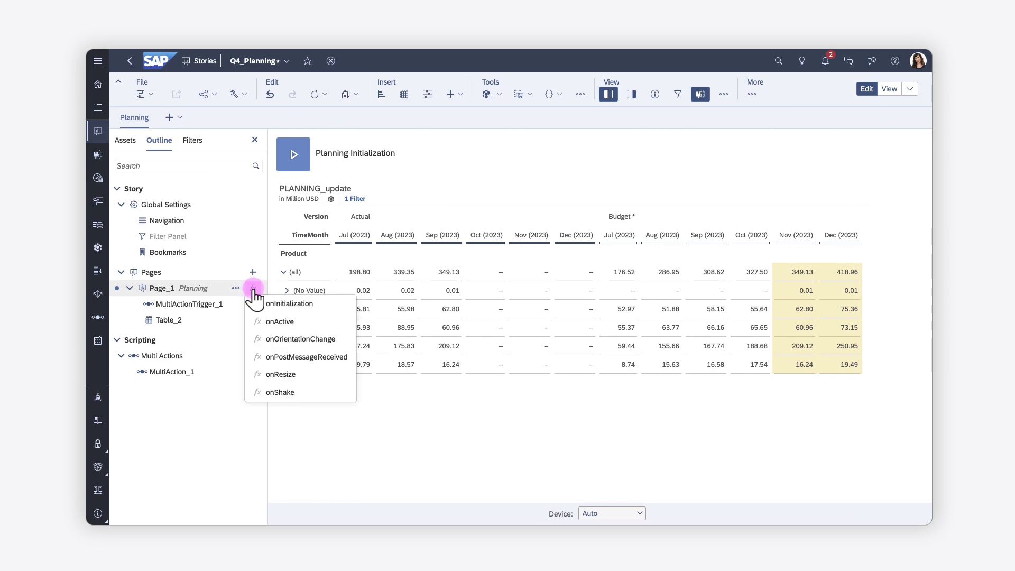
{"action": "left_click", "coordinate": [272, 305]}
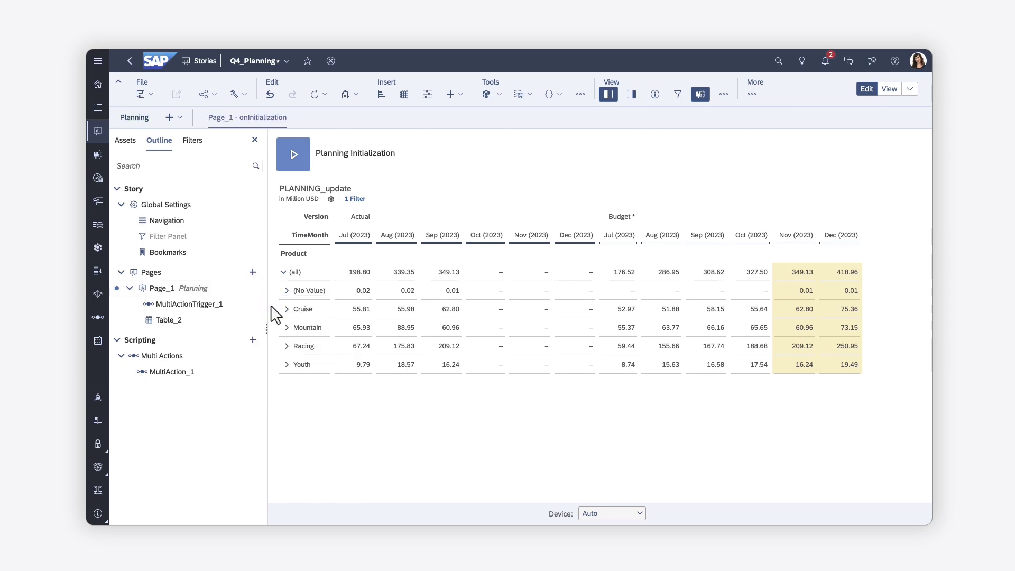
{"action": "type", "text": "MultiAction_1.execute();"}
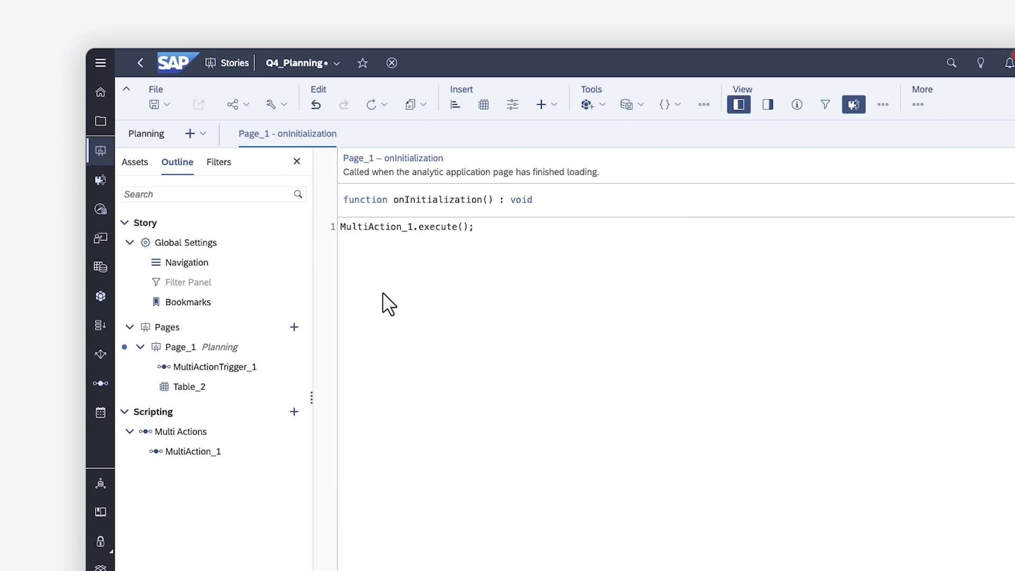
{"action": "left_click", "coordinate": [100, 412]}
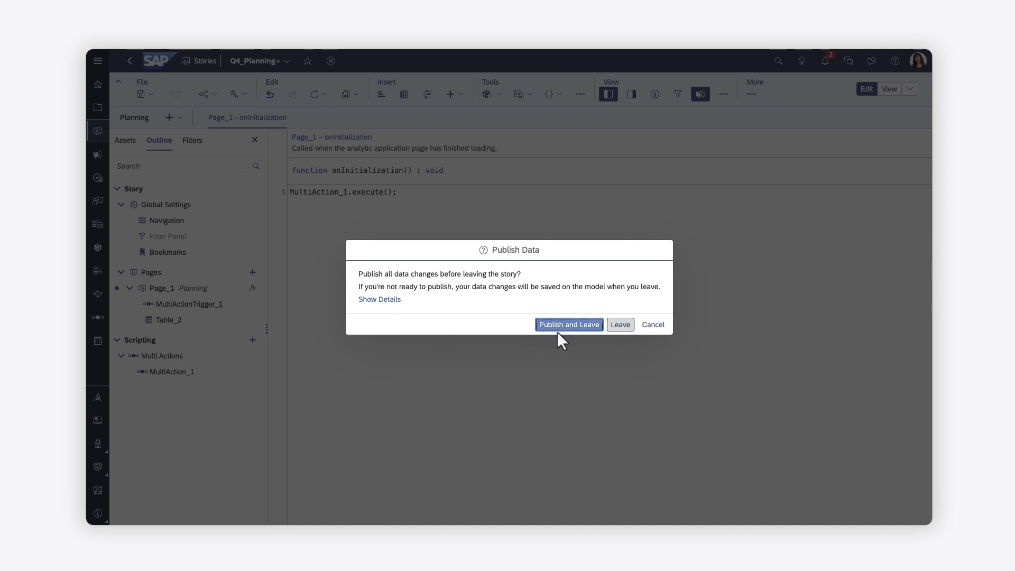
Step: Leave the story discarding unsaved changes, and start a new Multi Action Task in Calendar
{"action": "left_click", "coordinate": [619, 325]}
{"action": "left_click", "coordinate": [580, 312]}
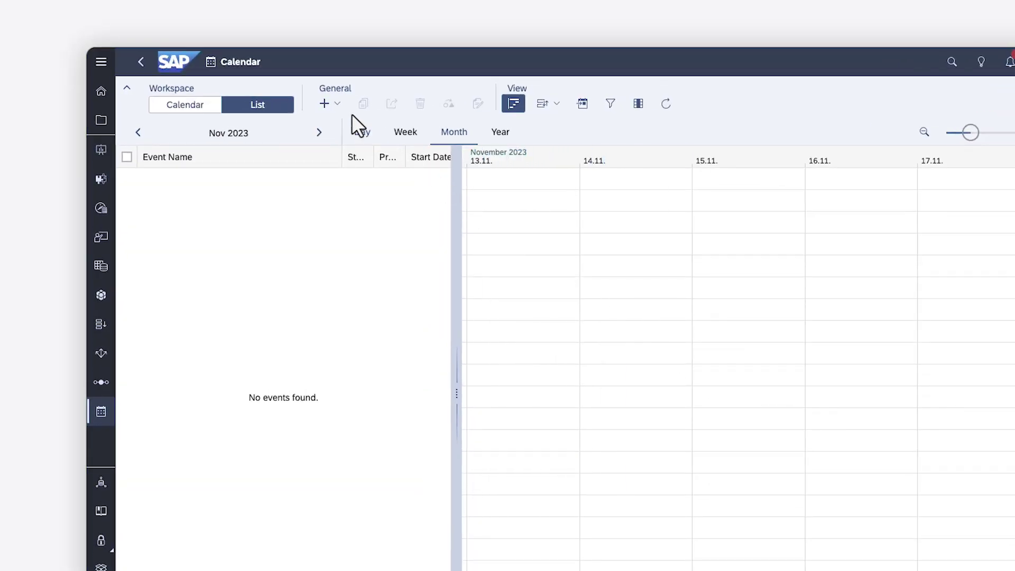
{"action": "left_click", "coordinate": [339, 106]}
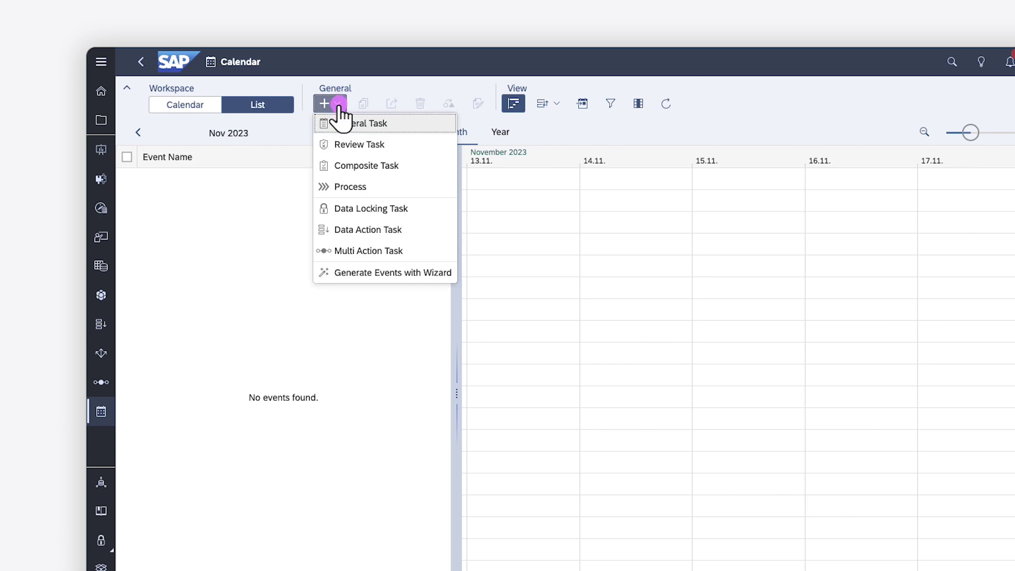
{"action": "left_click", "coordinate": [351, 252]}
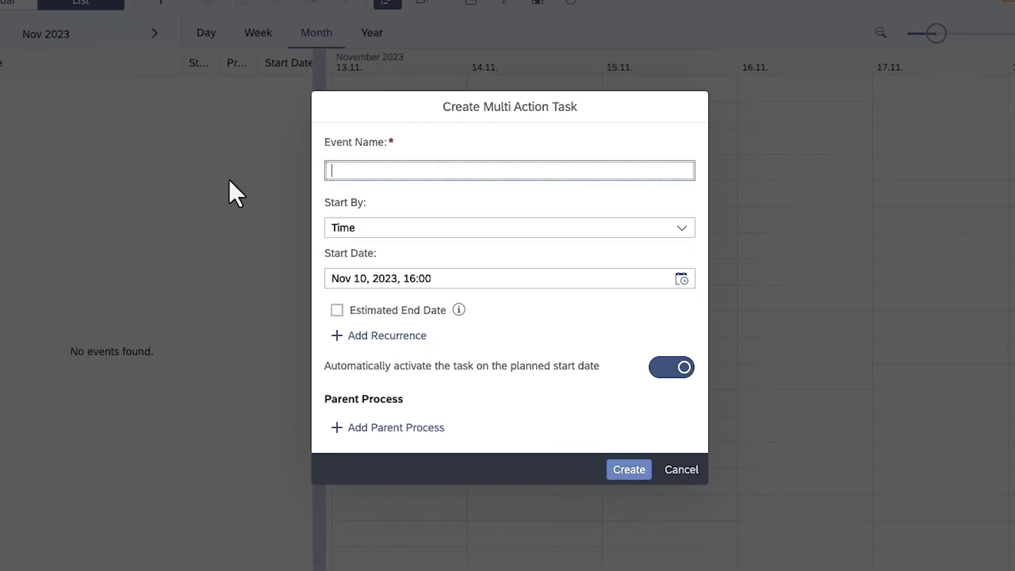
Step: Name the task 'Planning Initialization', keep Start By Time, and create it
{"action": "left_click", "coordinate": [333, 177]}
{"action": "type", "text": "Planning "}
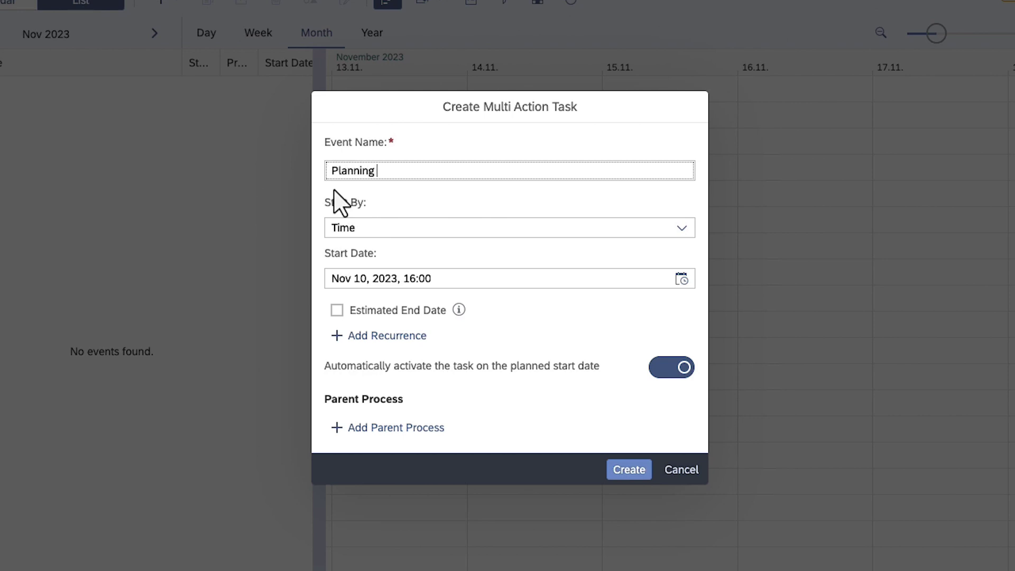
{"action": "type", "text": "Initialization"}
{"action": "left_click", "coordinate": [681, 227]}
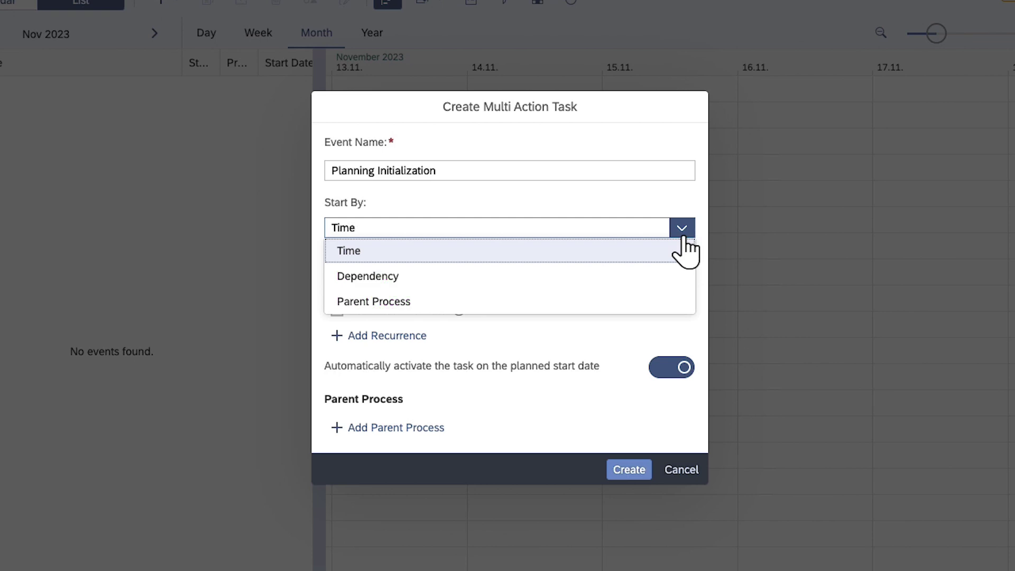
{"action": "left_click", "coordinate": [349, 255]}
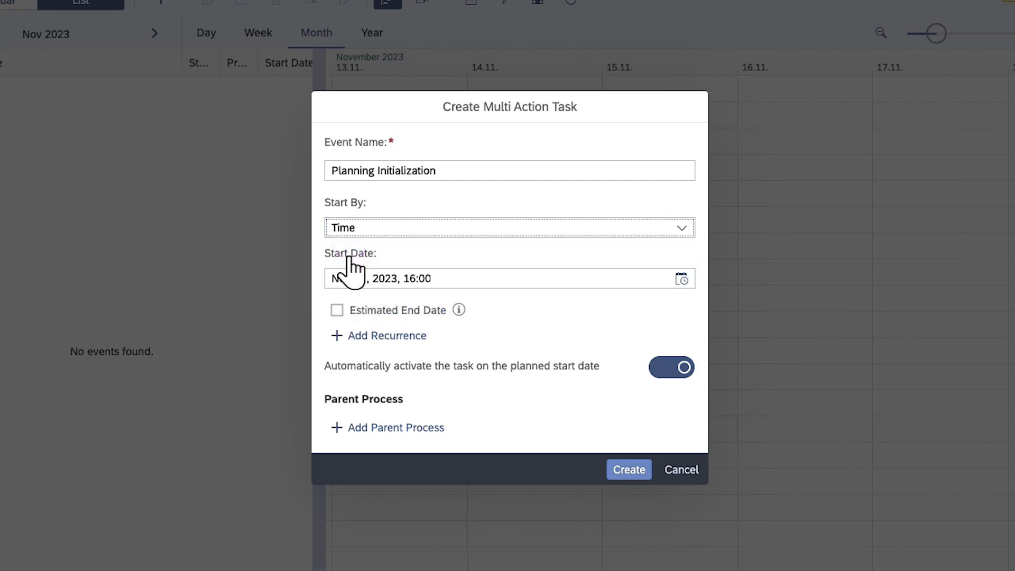
{"action": "left_click", "coordinate": [634, 470]}
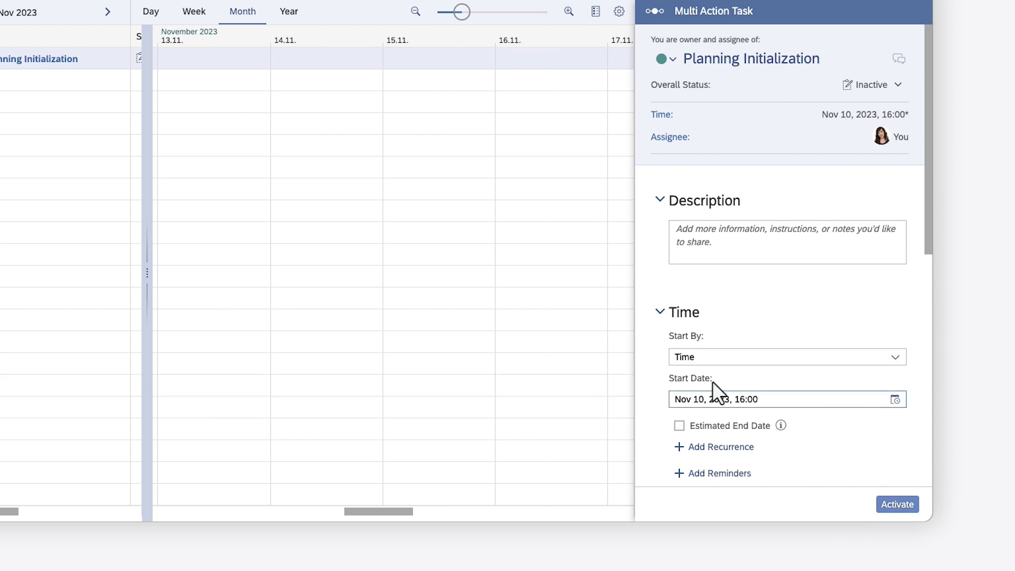
Step: Assign the Planning Initialization multi-action to the task, update it, and confirm activation
{"action": "scroll", "coordinate": [713, 385], "scroll_direction": "down", "scroll_amount": 8}
{"action": "left_click", "coordinate": [873, 175]}
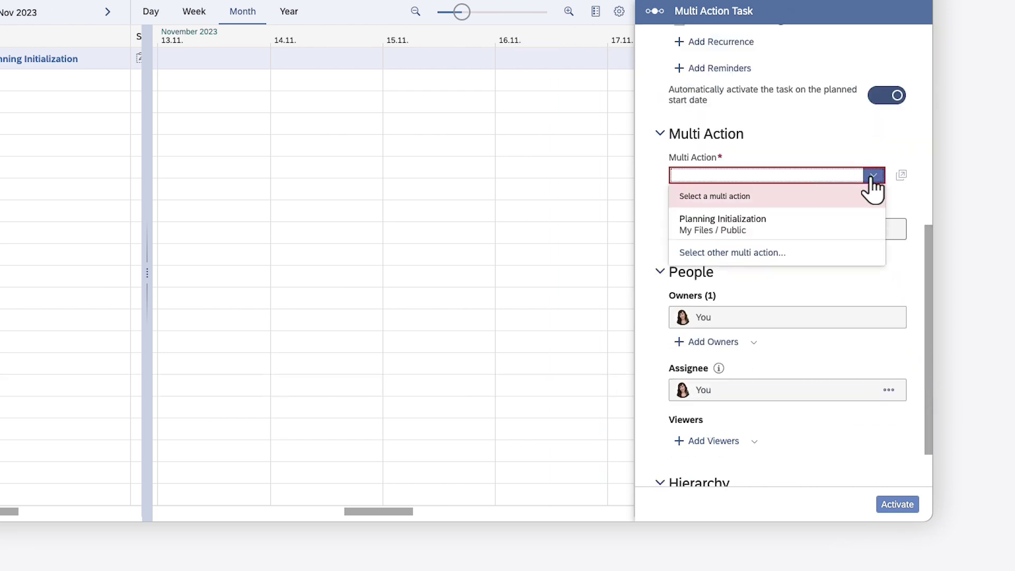
{"action": "left_click", "coordinate": [738, 222]}
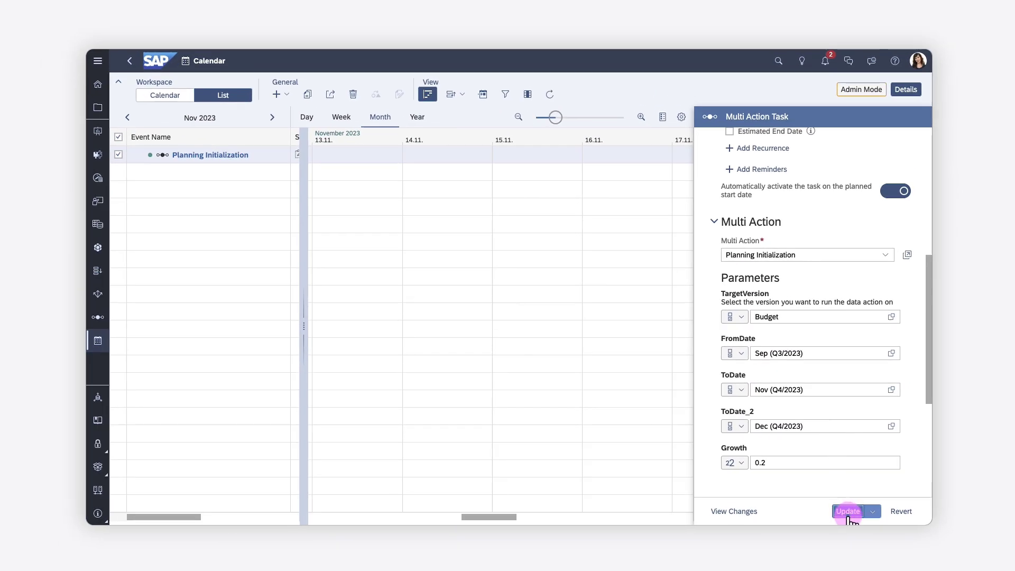
{"action": "left_click", "coordinate": [827, 507]}
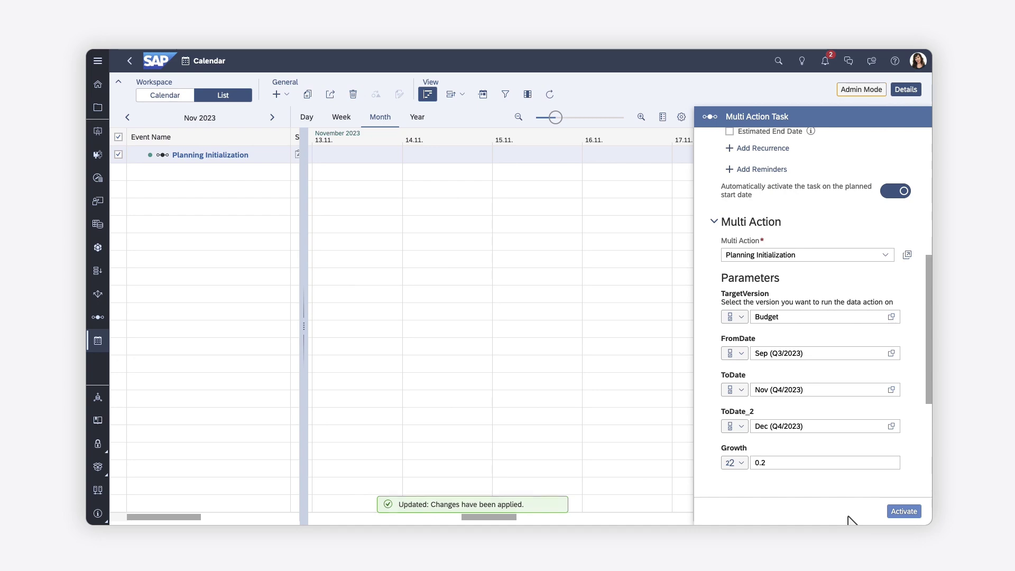
{"action": "left_click", "coordinate": [903, 510]}
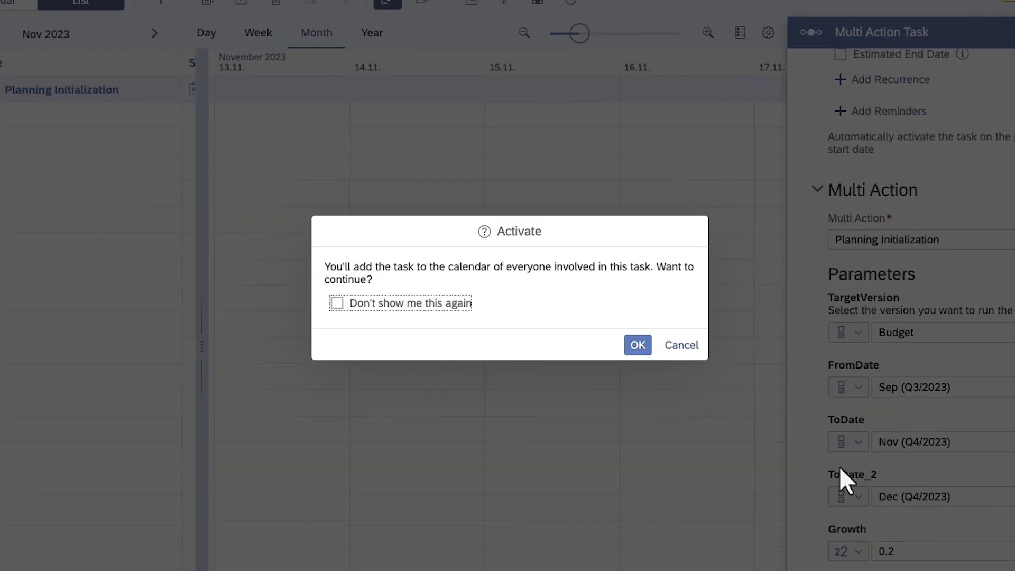
{"action": "left_click", "coordinate": [637, 344]}
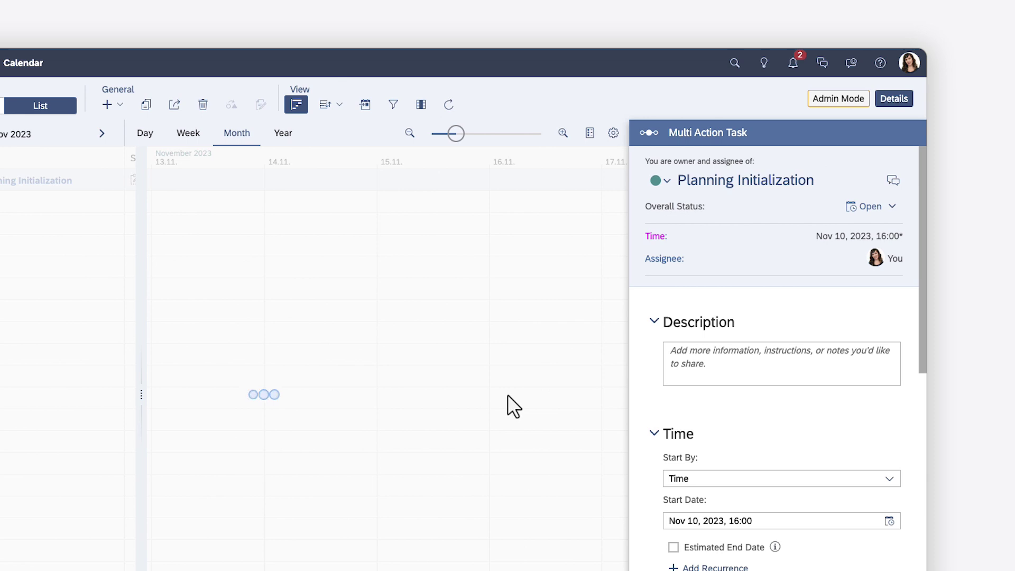